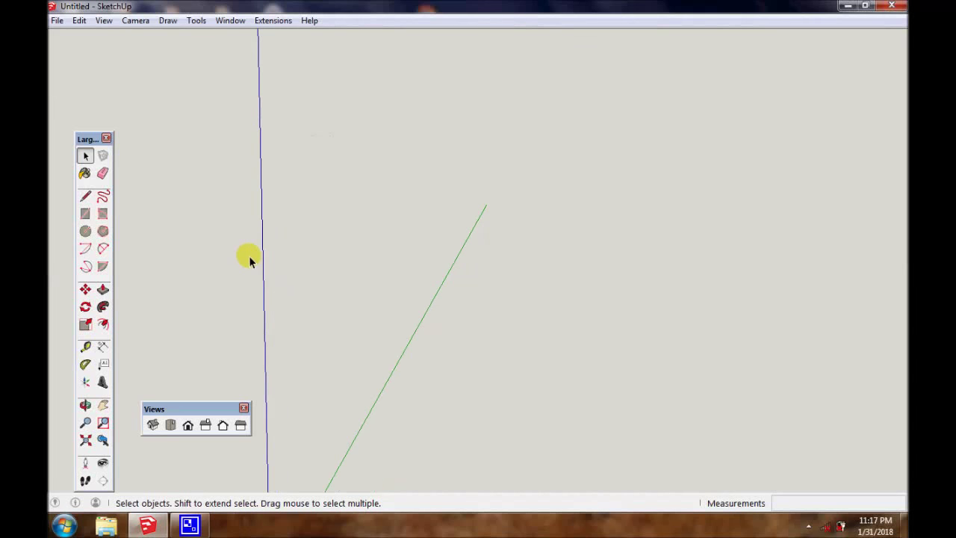
- Bring the axis origin into view and switch to the isometric view
key("h")
left_click_drag(293, 281, 364, 151)
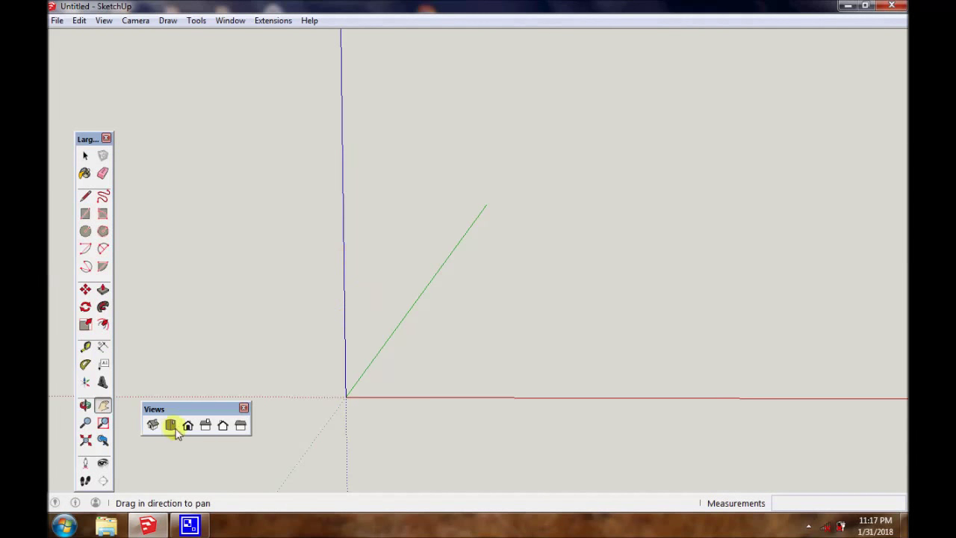
left_click(152, 424)
left_click_drag(499, 241, 433, 280)
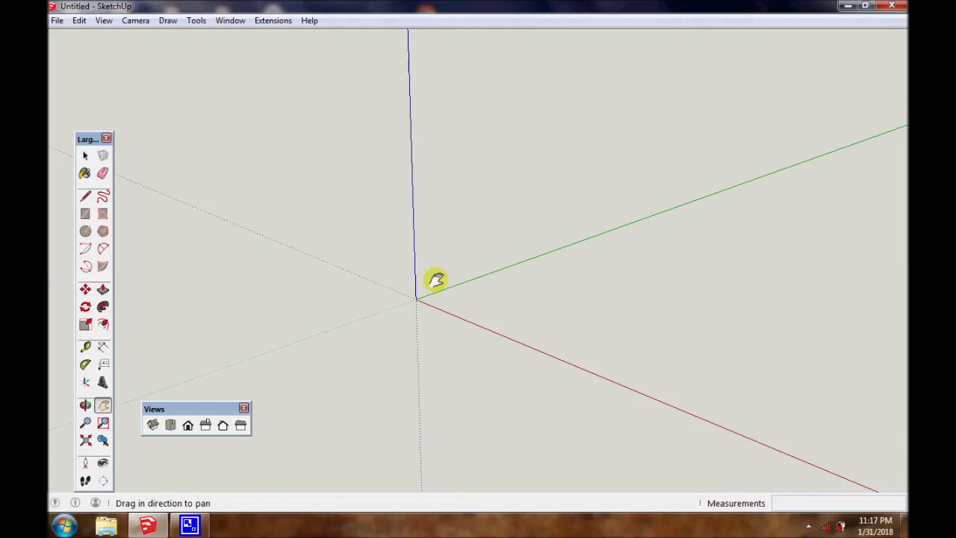
- Draw an upright rectangle from the origin along the red axis with the Line tool
left_click(85, 195)
left_click(415, 296)
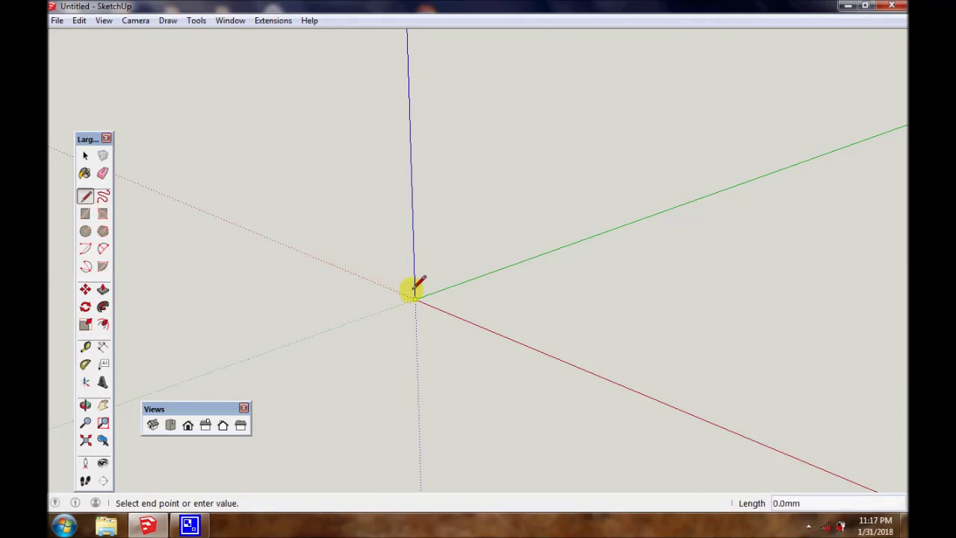
left_click(410, 147)
left_click(469, 158)
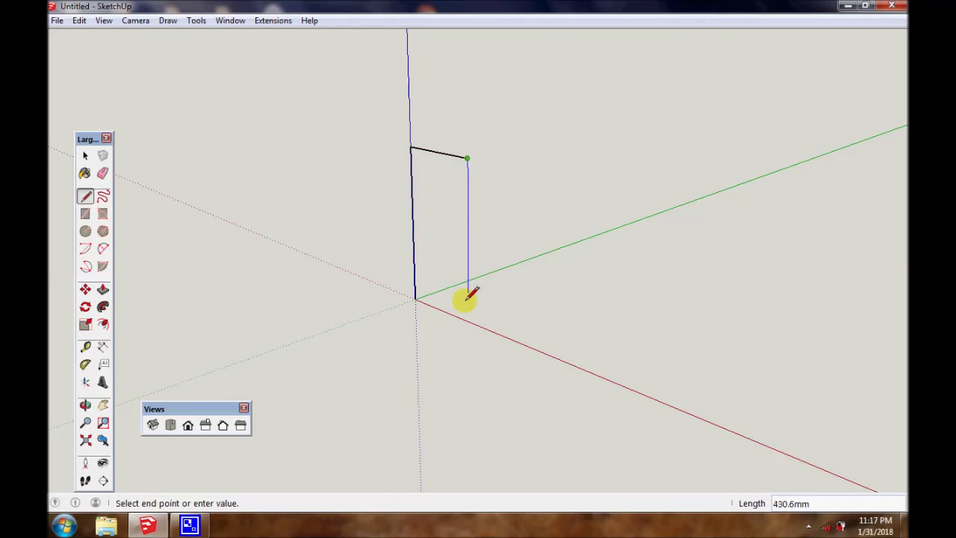
left_click(468, 321)
left_click(414, 297)
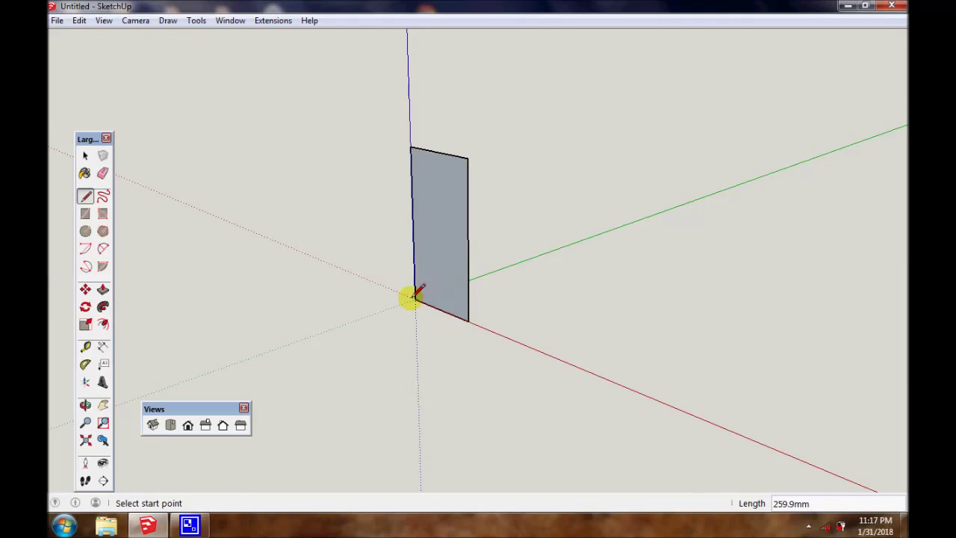
key("o")
left_click_drag(414, 297, 426, 306)
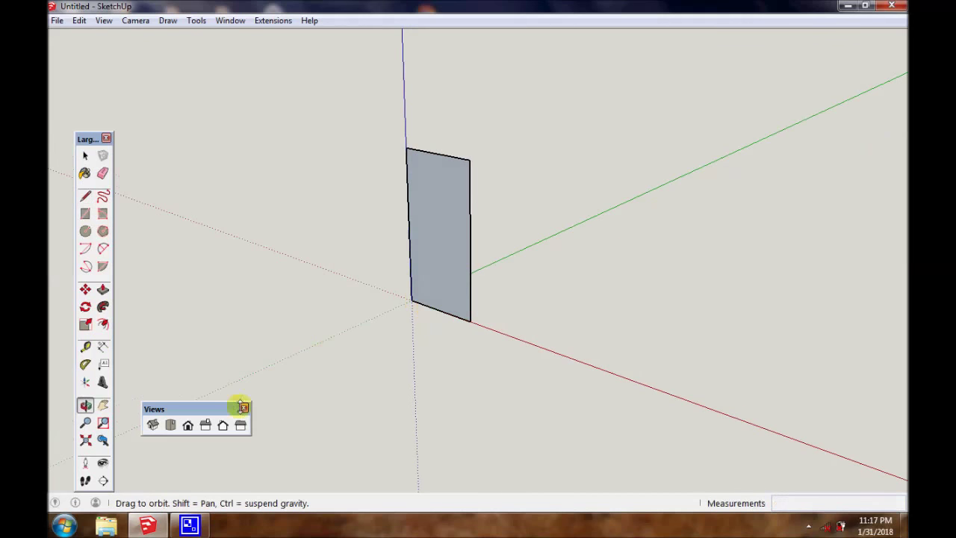
- Switch to Front view, move the tool palettes beside the rectangle, and zoom onto it
left_click(187, 425)
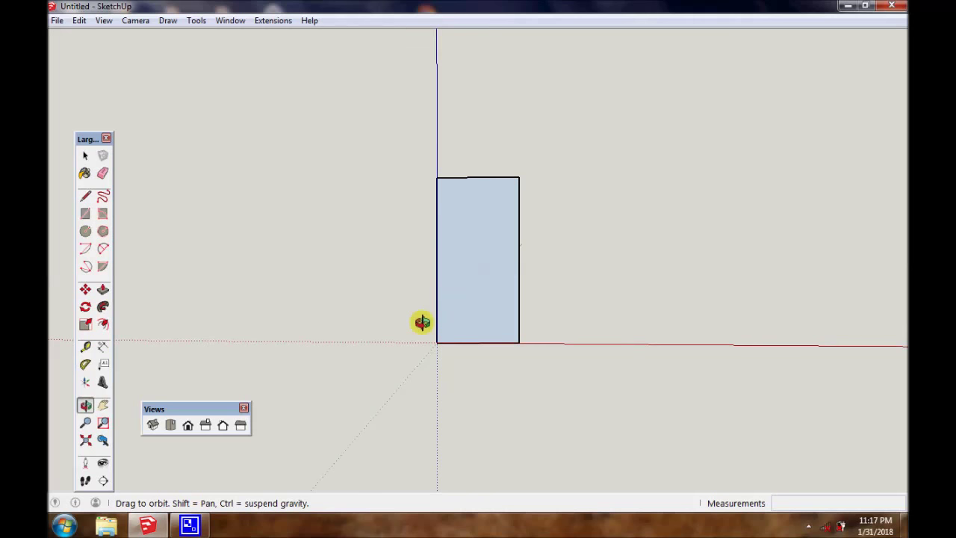
mouse_move(204, 408)
left_mouse_down()
mouse_move(366, 340)
mouse_move(354, 335)
left_mouse_up()
scroll(493, 304, "up", 2)
scroll(493, 304, "up", 3)
scroll(492, 304, "up", 3)
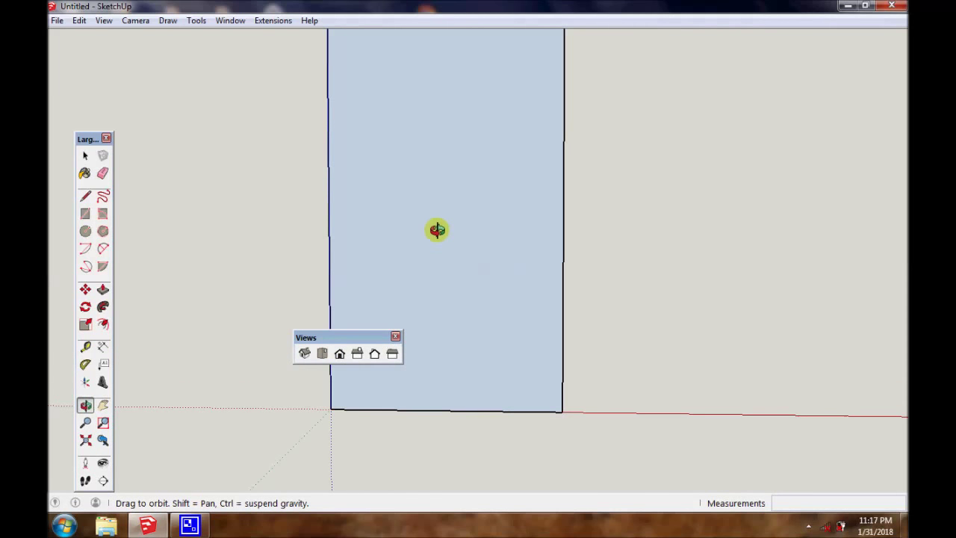
key("h")
mouse_move(451, 184)
left_mouse_down()
mouse_move(473, 271)
mouse_move(486, 218)
left_mouse_up()
scroll(486, 218, "down", 2)
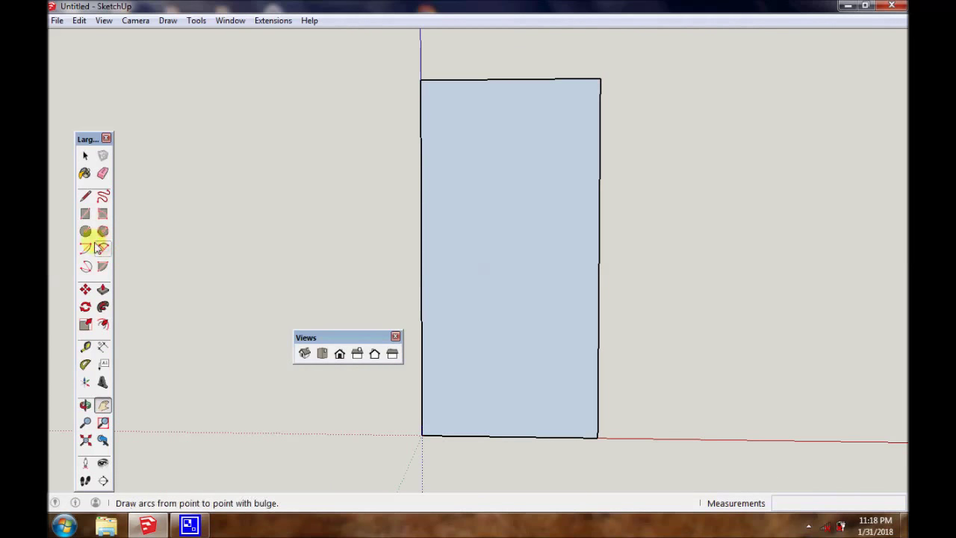
left_click_drag(100, 139, 283, 111)
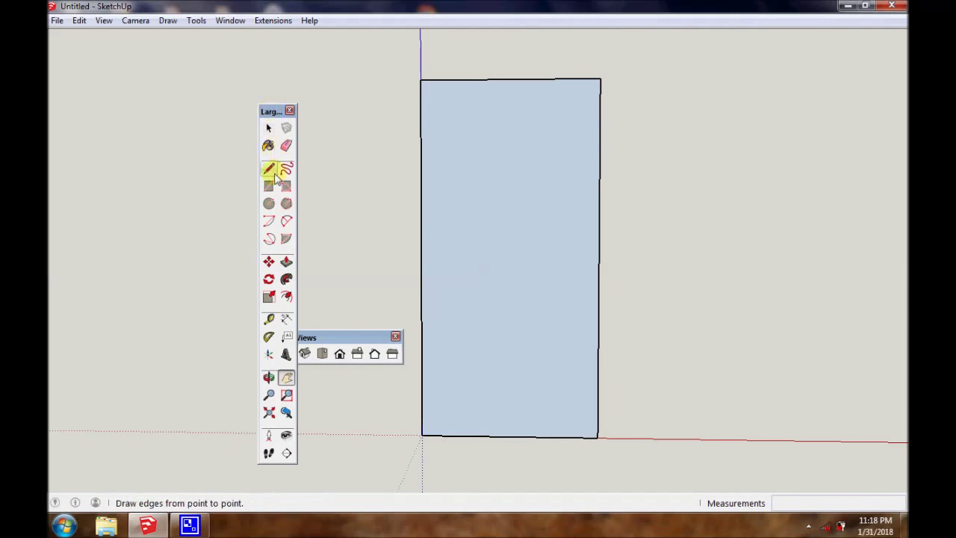
- Draw a small top curl arc, then a leftward-bulging arc down from it with 2-Point Arc
left_click(286, 203)
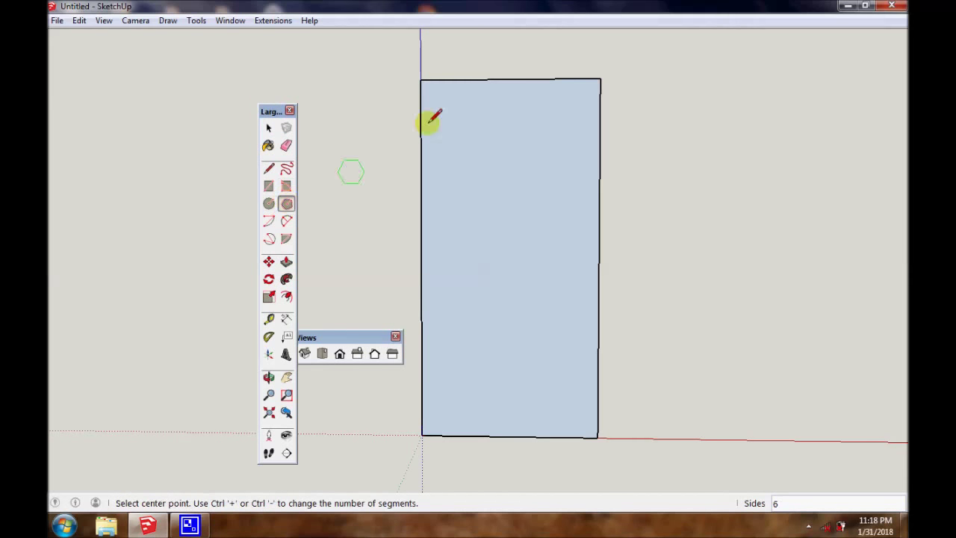
left_click(288, 224)
scroll(469, 79, "up", 2)
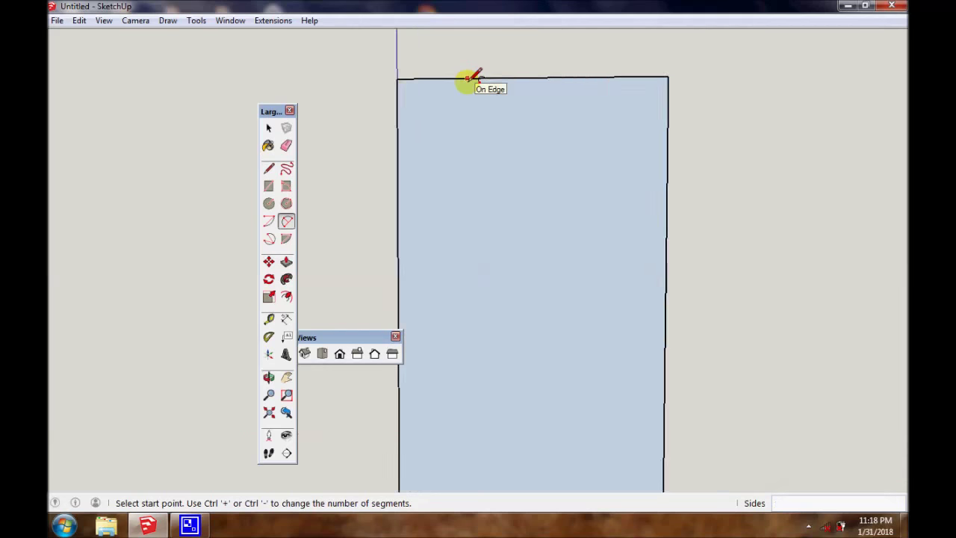
scroll(469, 79, "up", 2)
left_click(468, 90)
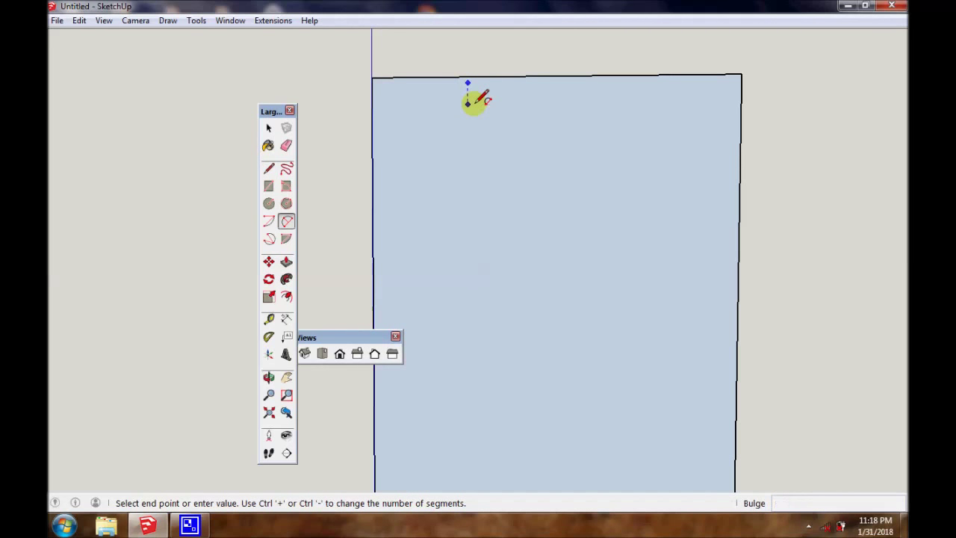
left_click(469, 103)
left_click(481, 93)
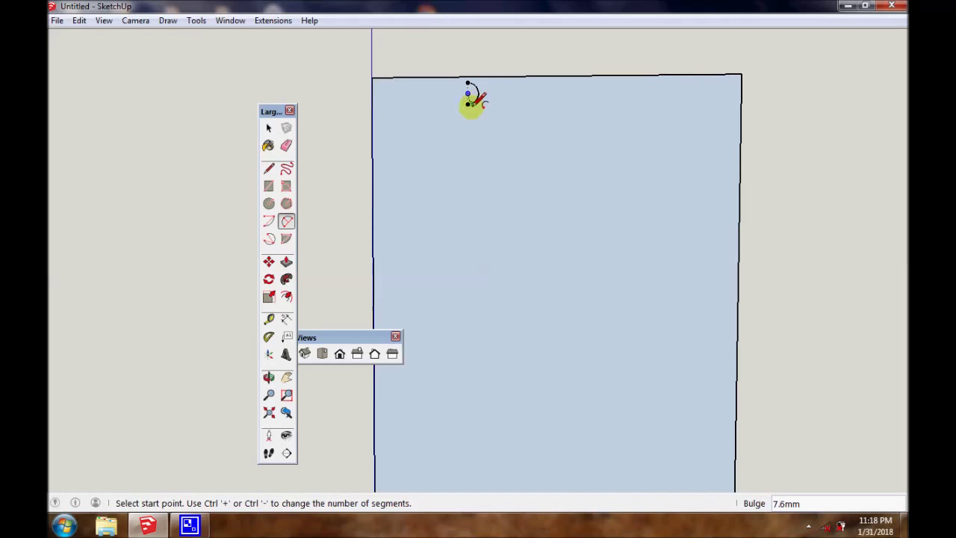
left_click(468, 104)
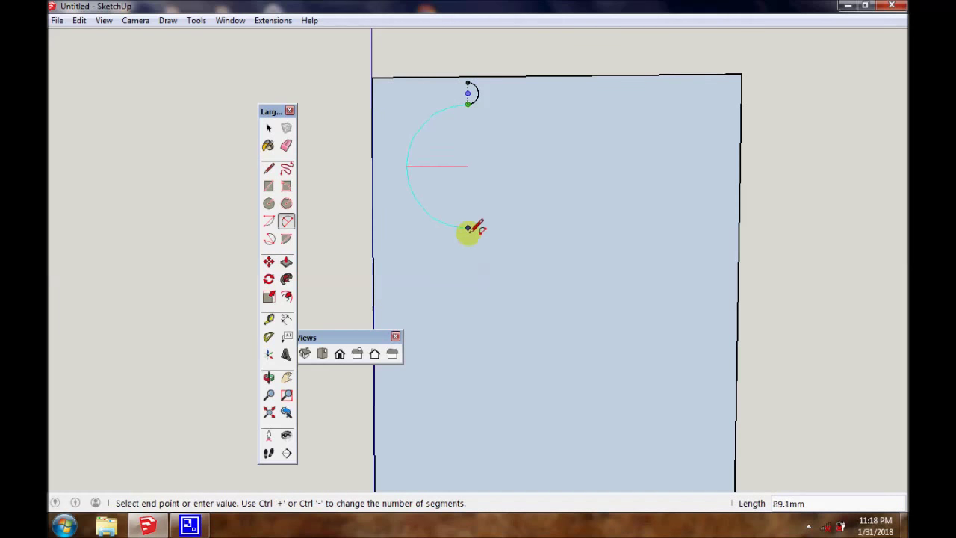
left_click(467, 202)
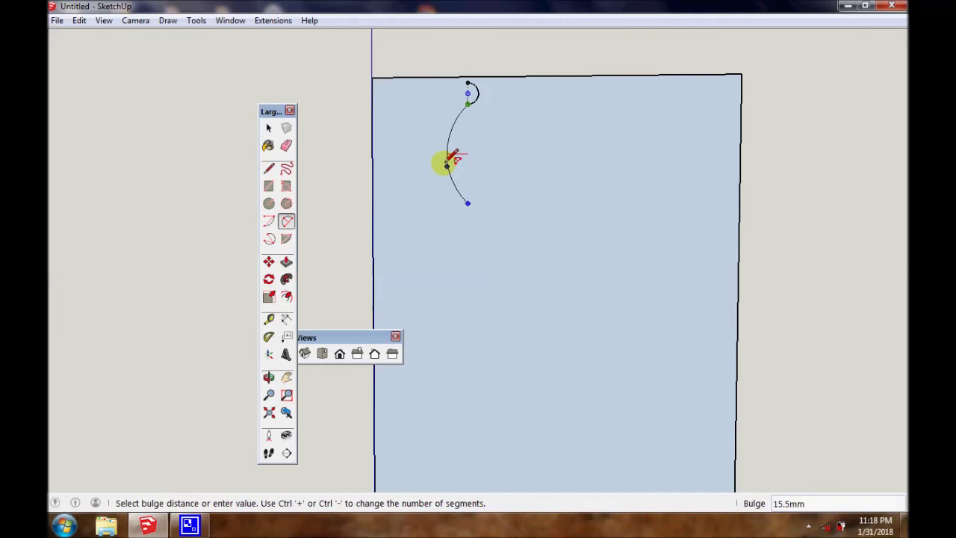
left_click(444, 160)
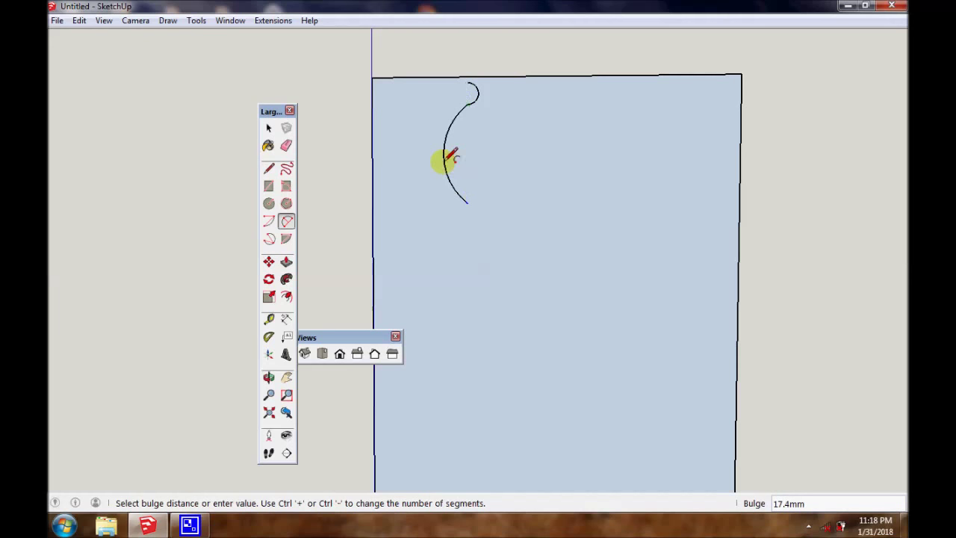
- Continue the profile with a rightward-bulging third arc and a slightly curved fourth arc
left_click(468, 202)
scroll(468, 203, "down", 1)
scroll(468, 203, "down", 1)
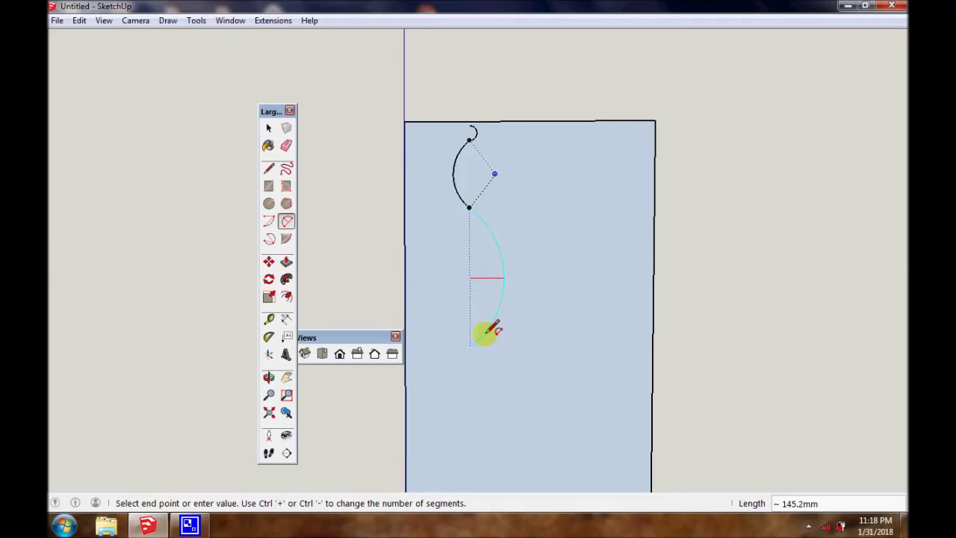
left_click(489, 336)
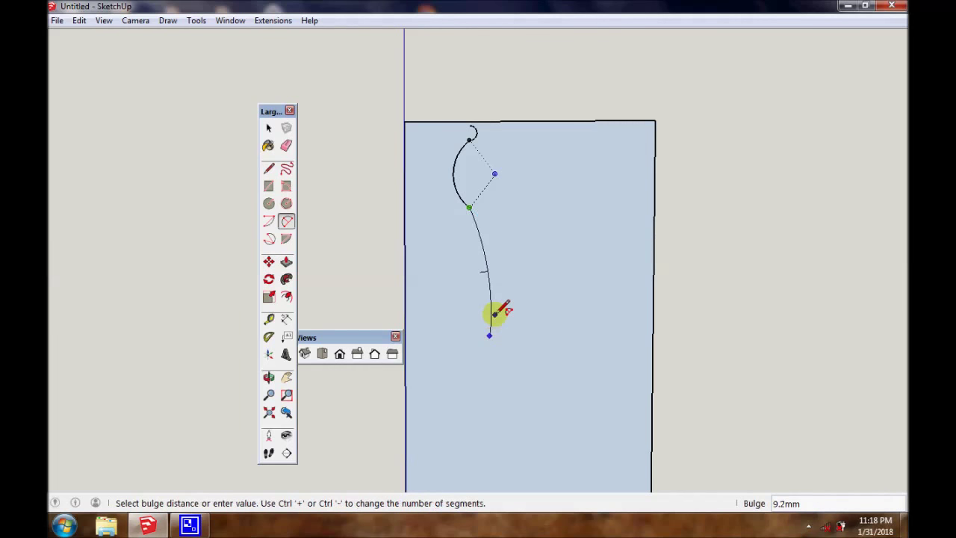
left_click(500, 272)
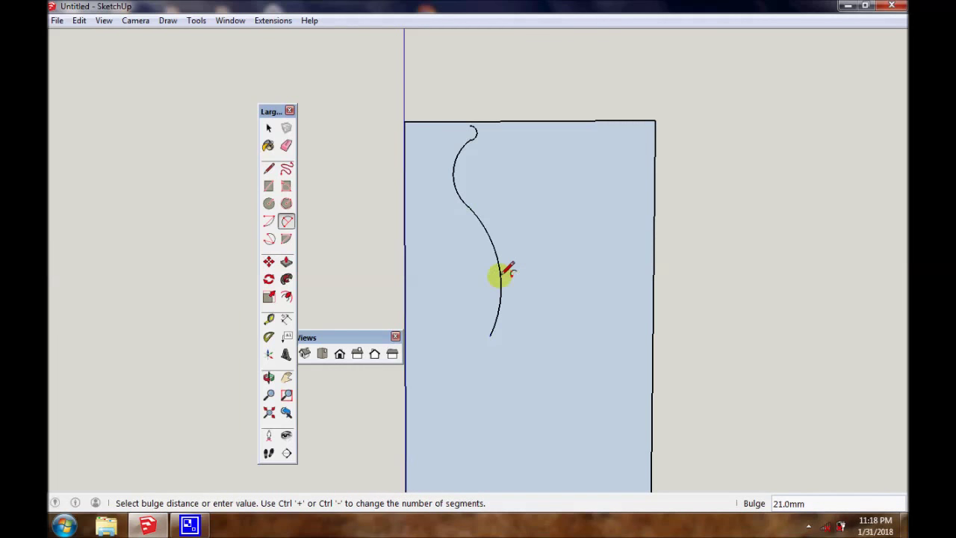
left_click(489, 335)
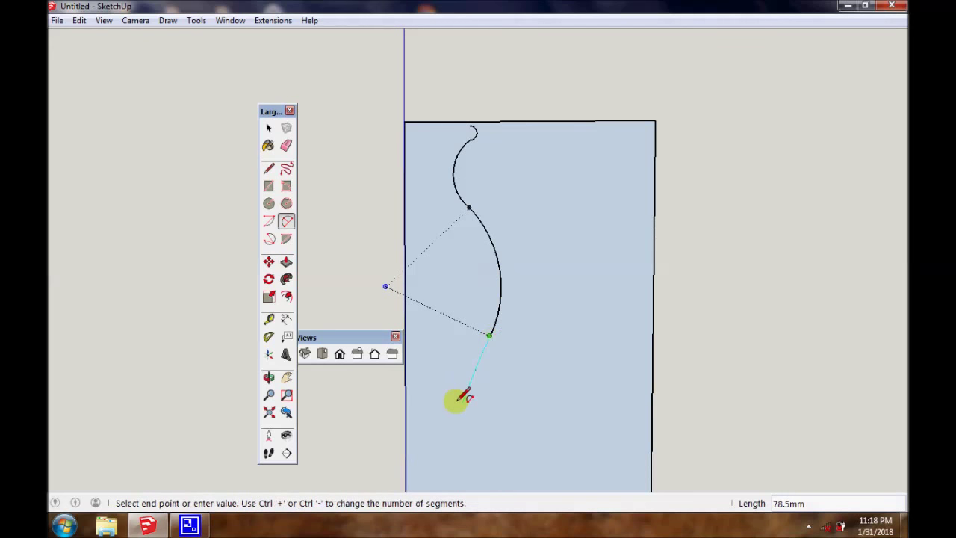
left_click(444, 416)
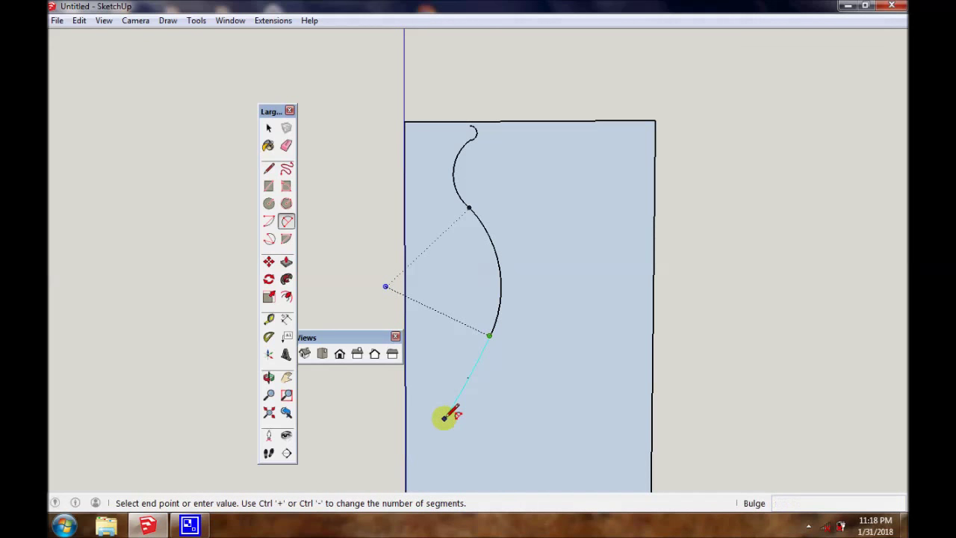
scroll(475, 381, "down", 3)
left_click(475, 380)
scroll(471, 381, "down", 1)
scroll(470, 381, "up", 3)
scroll(470, 378, "up", 2)
- Draw a line from the curve's bottom end to the rectangle's left edge
key("l")
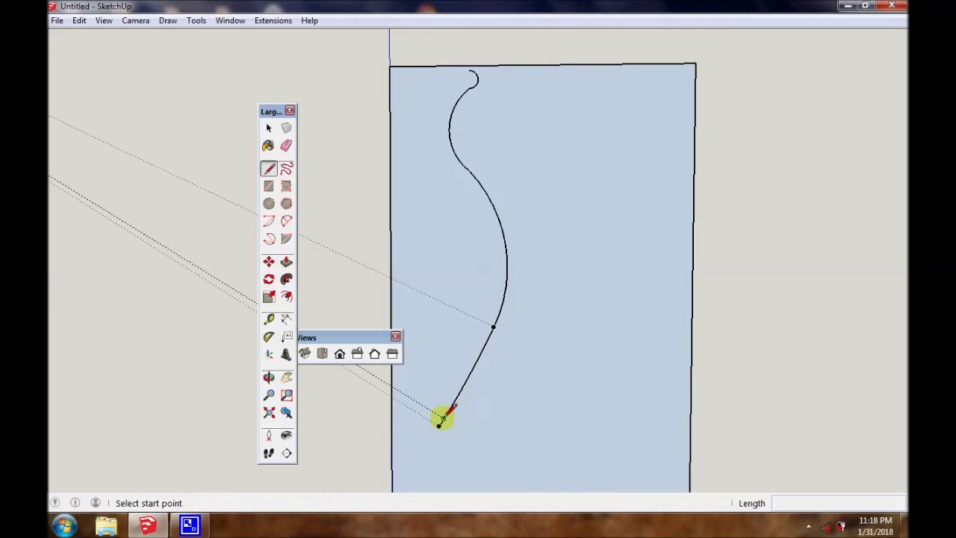
left_click(439, 424)
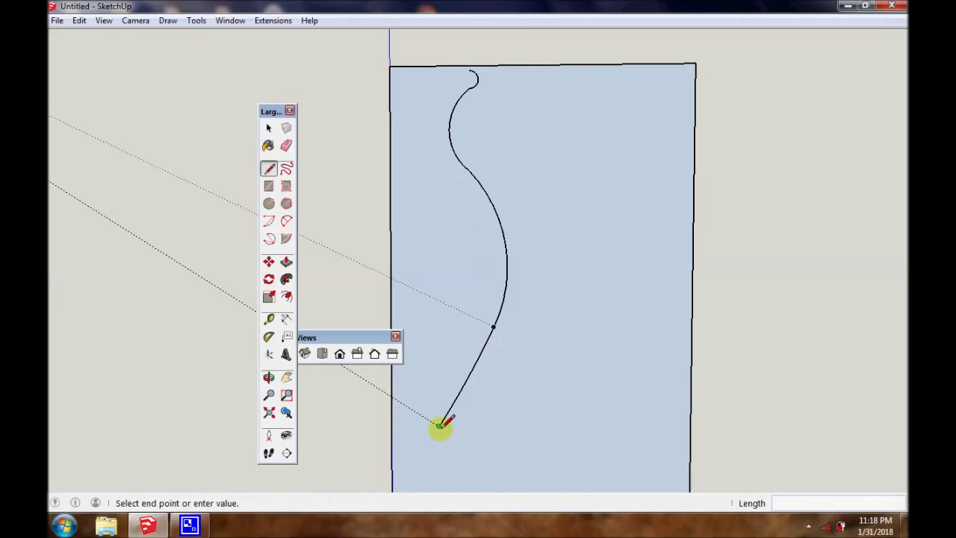
left_click(392, 426)
scroll(448, 407, "down", 1)
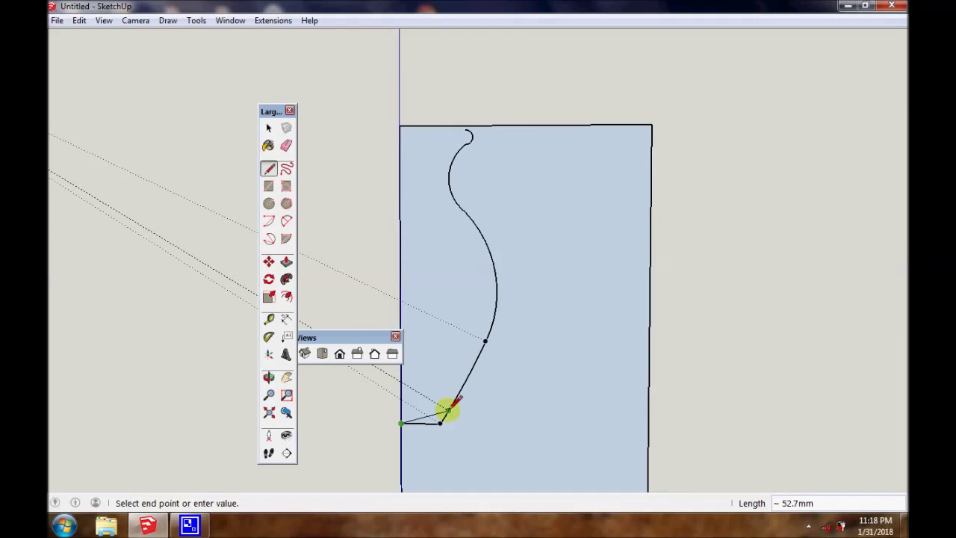
scroll(448, 407, "down", 1)
scroll(448, 407, "up", 2)
left_click(446, 104)
key("Escape")
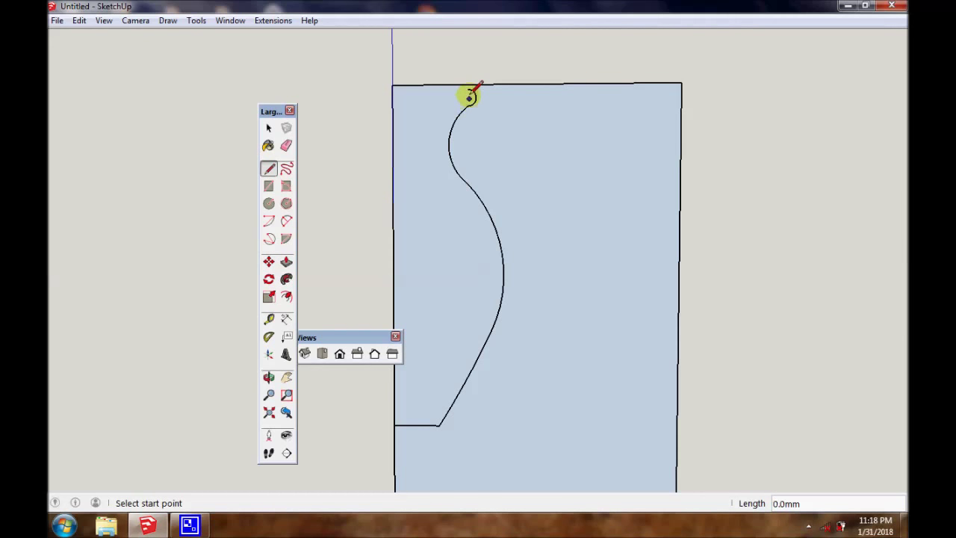
- Join the curve's top end to the left edge and select the new profile face
left_click(468, 90)
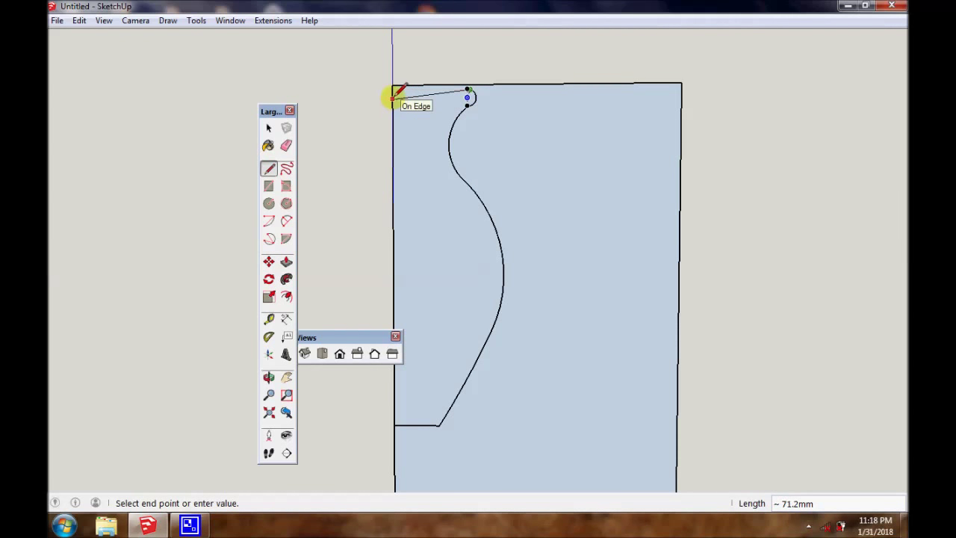
left_click(394, 91)
scroll(451, 146, "down", 2)
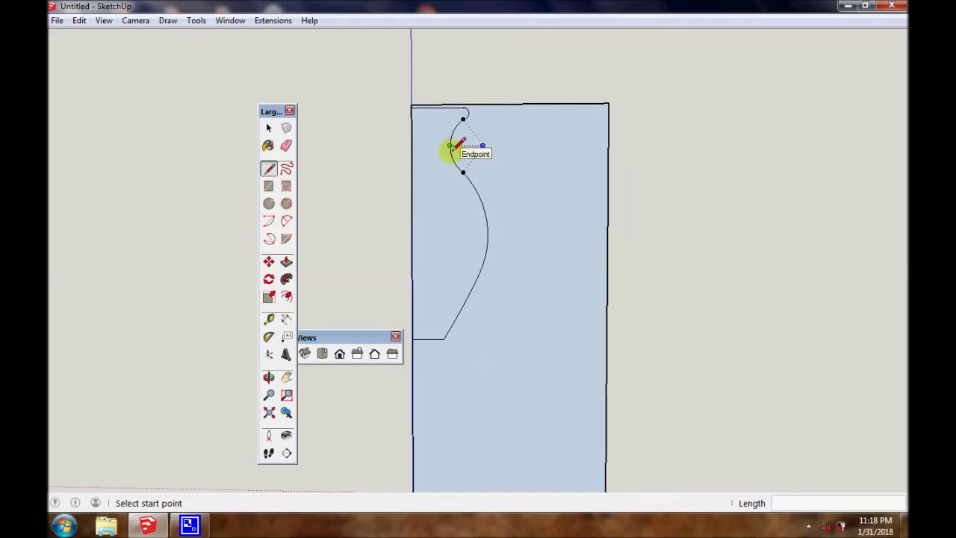
key("space")
left_click(445, 172)
- Offset the vase-profile face's outline about 5 mm inward
mouse_move(481, 166)
middle_mouse_down()
mouse_move(533, 128)
mouse_move(465, 156)
mouse_move(442, 261)
mouse_move(439, 193)
middle_mouse_up()
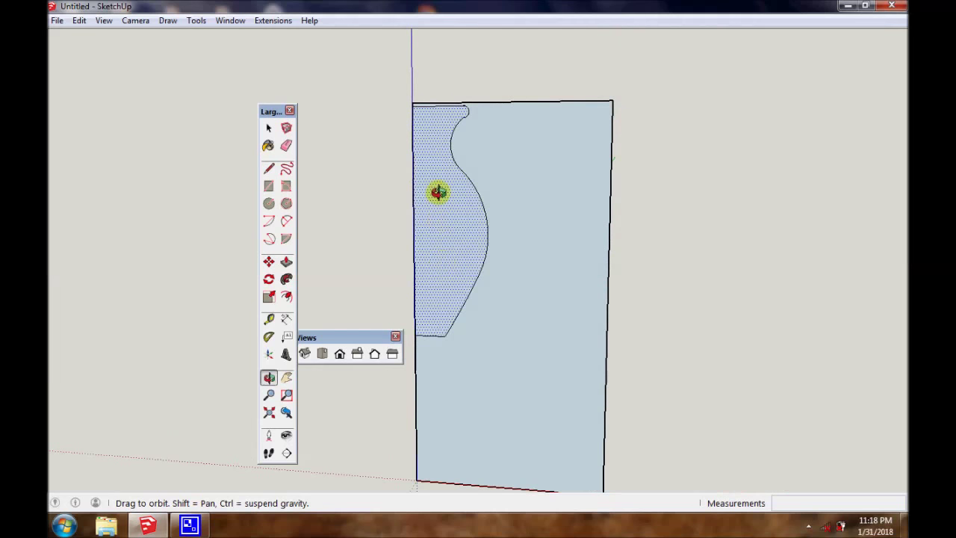
left_click(286, 296)
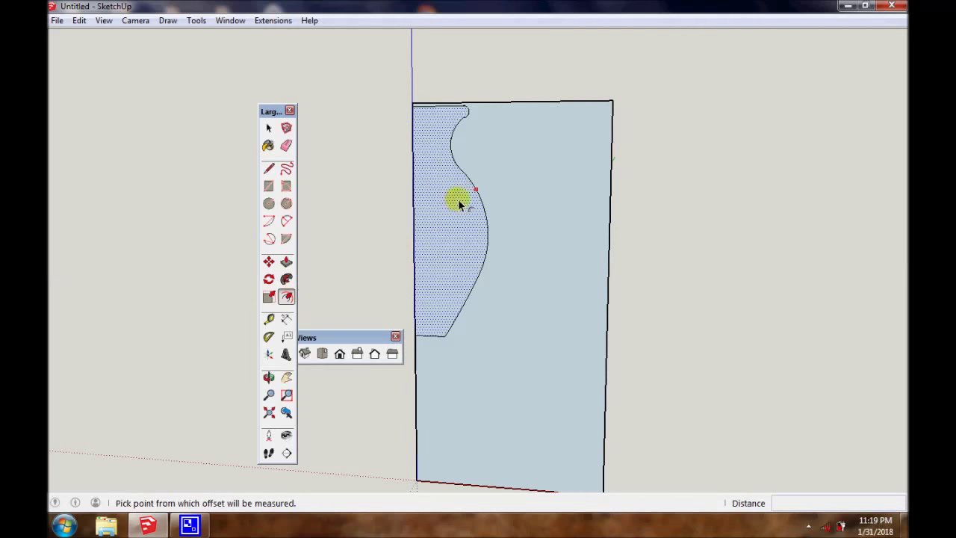
left_click(414, 216)
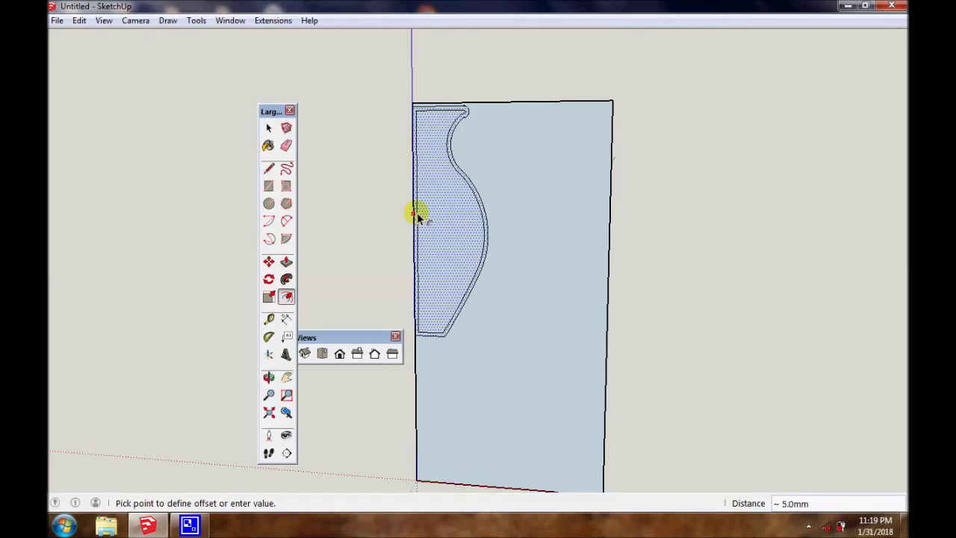
left_click(416, 214)
scroll(417, 214, "up", 1)
scroll(417, 214, "up", 2)
scroll(418, 214, "down", 2)
scroll(418, 217, "up", 1)
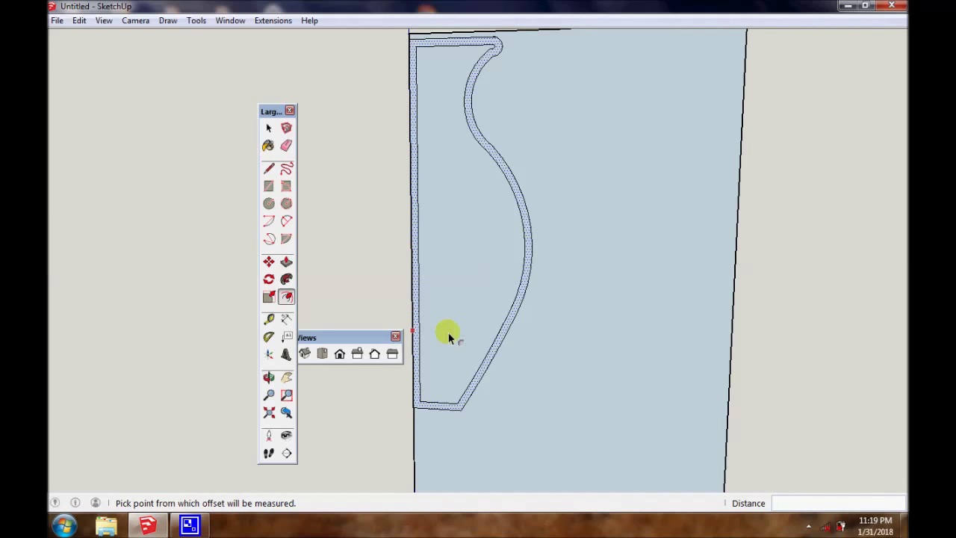
- Close the wall band's bottom-left gap with a short line
key("l")
left_click(422, 400)
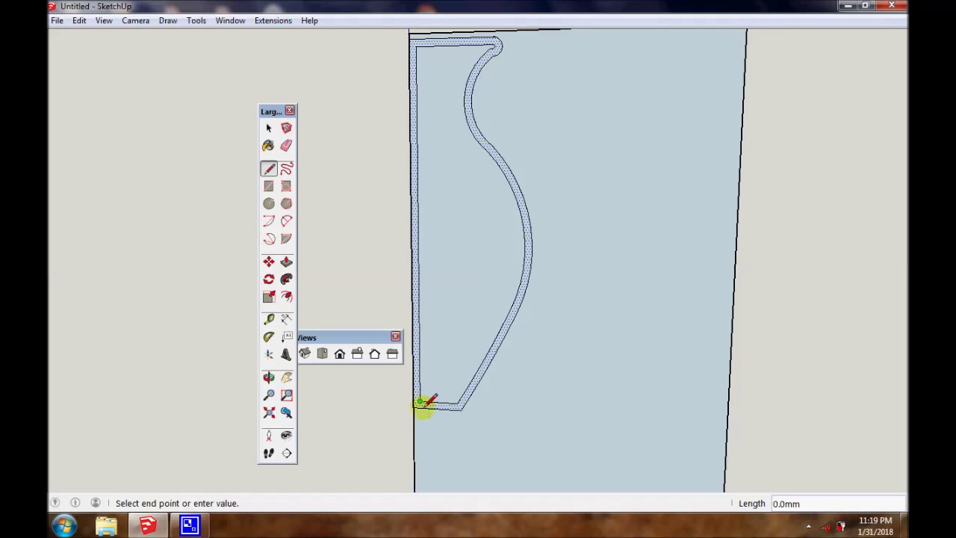
scroll(423, 404, "up", 1)
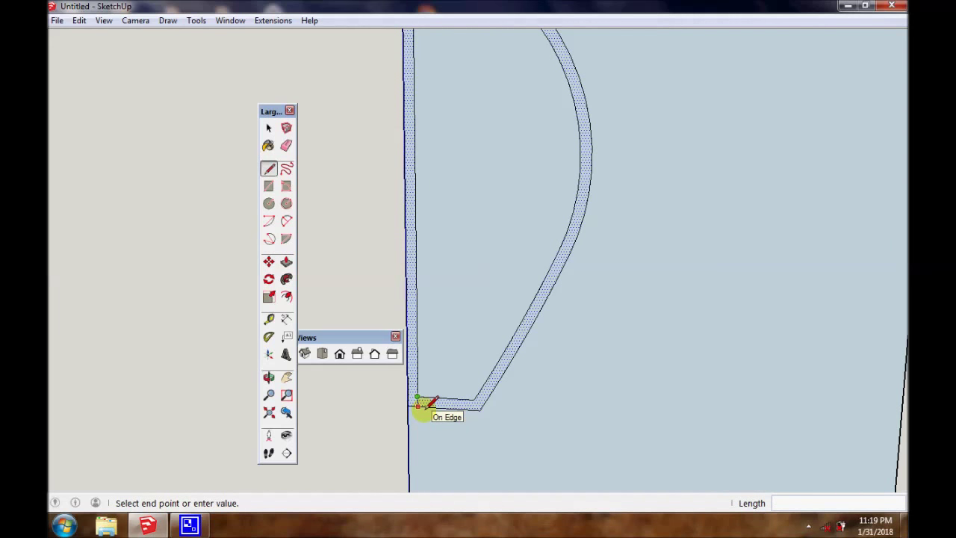
left_click(423, 404)
scroll(438, 375, "down", 1)
scroll(437, 375, "down", 1)
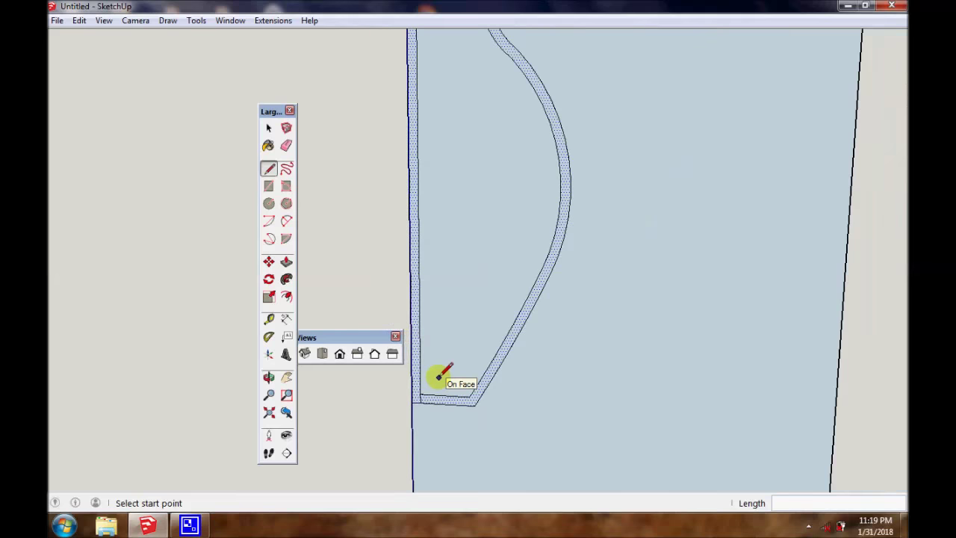
scroll(439, 376, "down", 2)
- Round off the wall band's top lip with a small 2-point arc
key("h")
left_click_drag(451, 97, 452, 207)
scroll(451, 209, "up", 1)
scroll(451, 222, "up", 1)
scroll(451, 222, "up", 1)
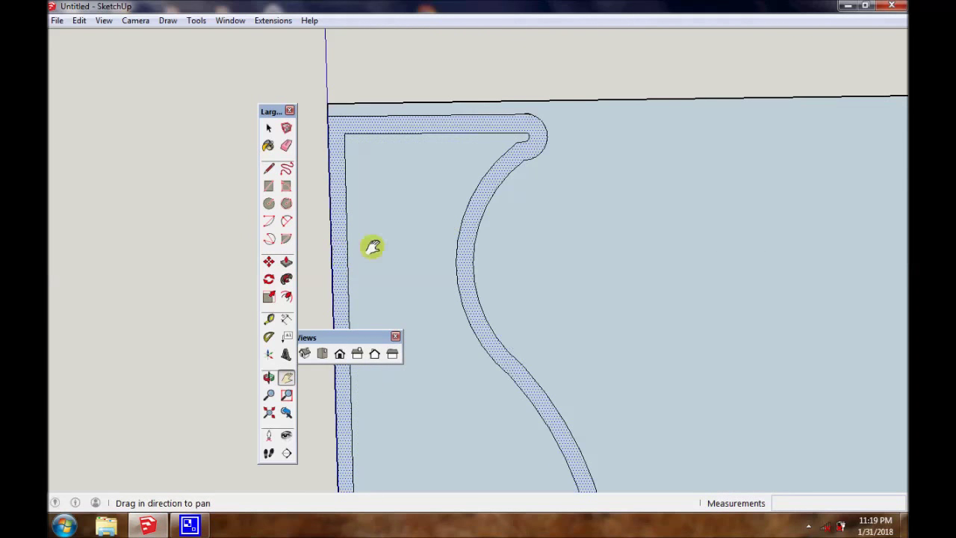
left_click(287, 224)
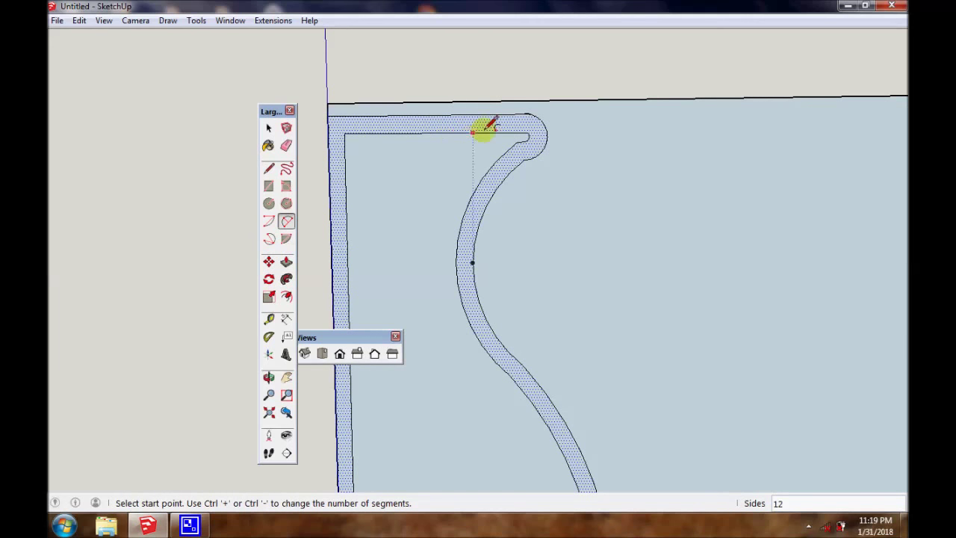
left_click(489, 132)
left_click(491, 117)
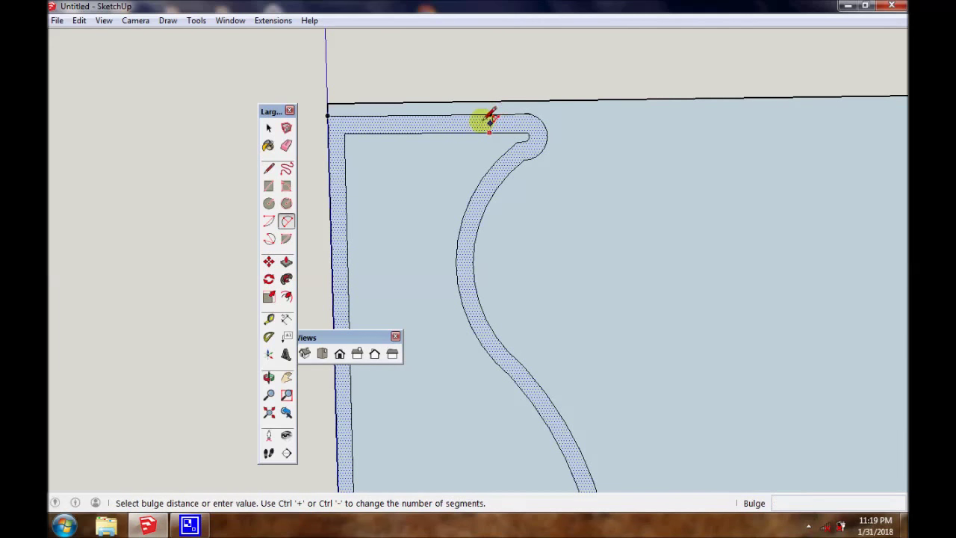
scroll(485, 123, "up", 1)
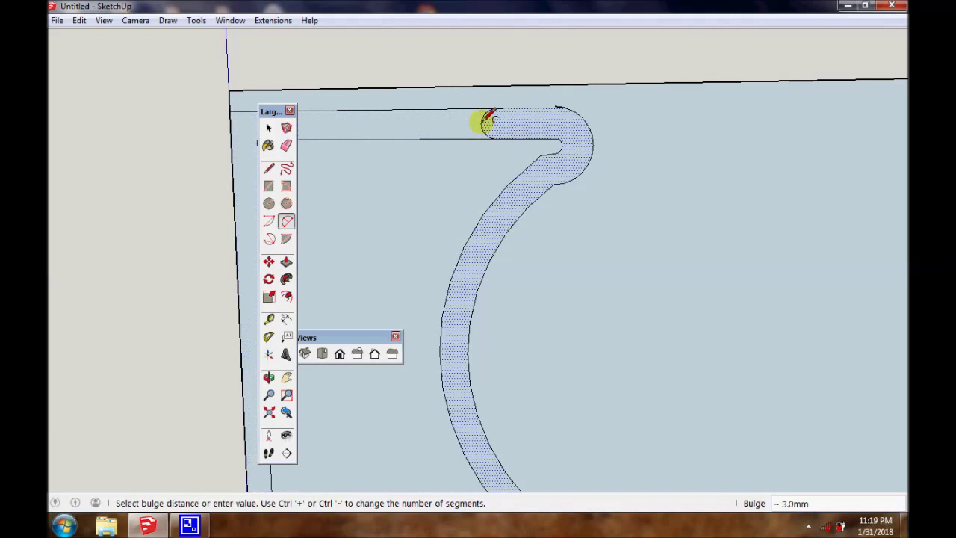
scroll(483, 123, "down", 1)
scroll(485, 121, "down", 1)
scroll(487, 120, "down", 2)
scroll(487, 120, "down", 1)
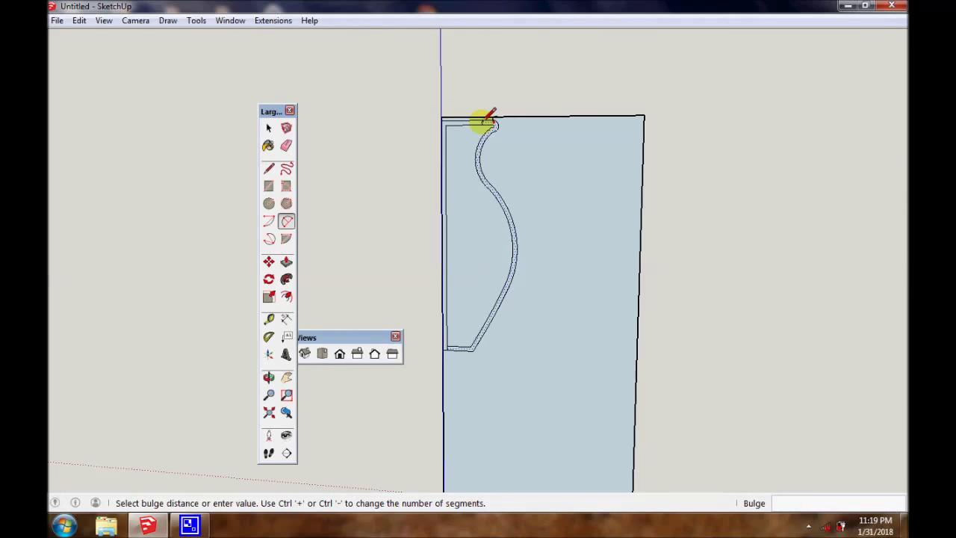
key("space")
key("e")
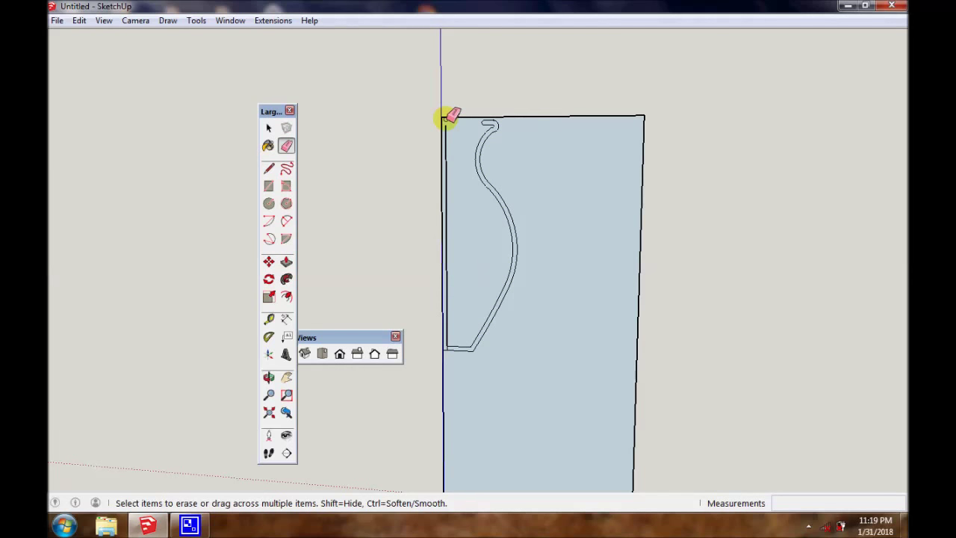
- Erase the rectangle's top, right, leftover and axis-side edges, leaving only the wall profile
left_click(446, 117)
left_click(445, 136)
left_click(644, 146)
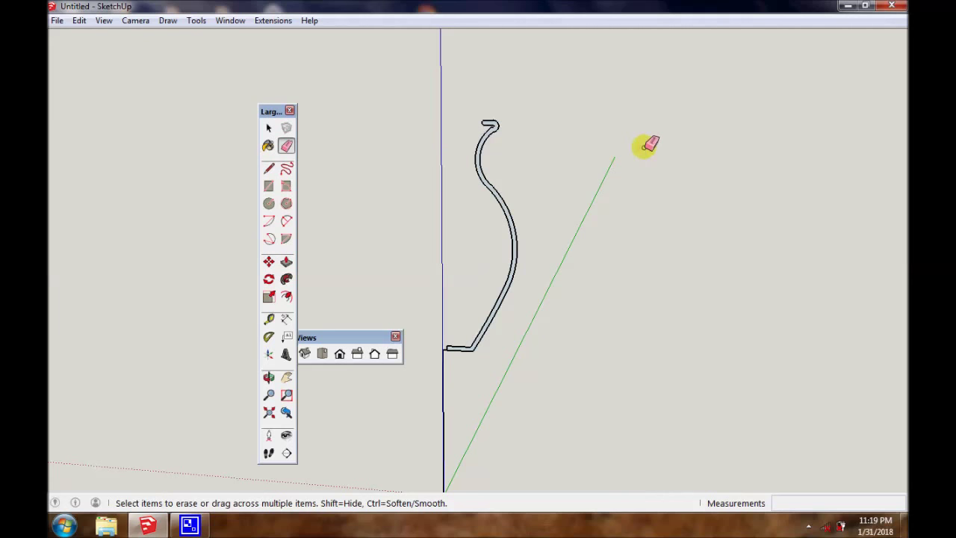
scroll(644, 146, "down", 2)
left_click(503, 307)
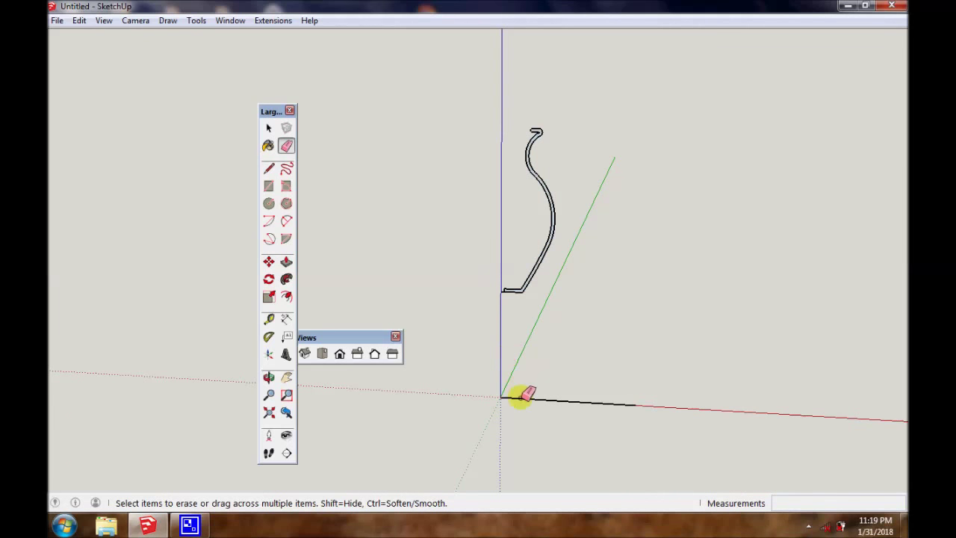
scroll(500, 291, "up", 1)
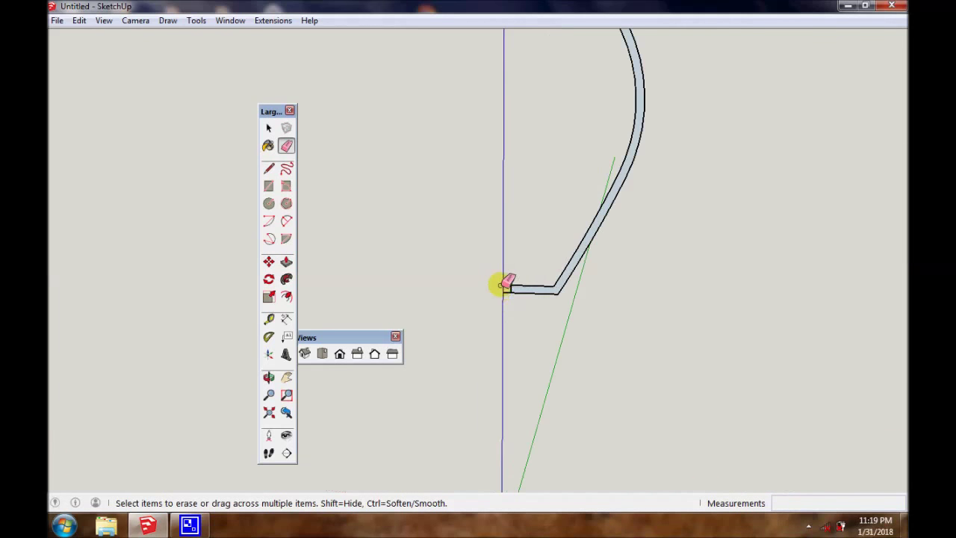
scroll(502, 289, "up", 3)
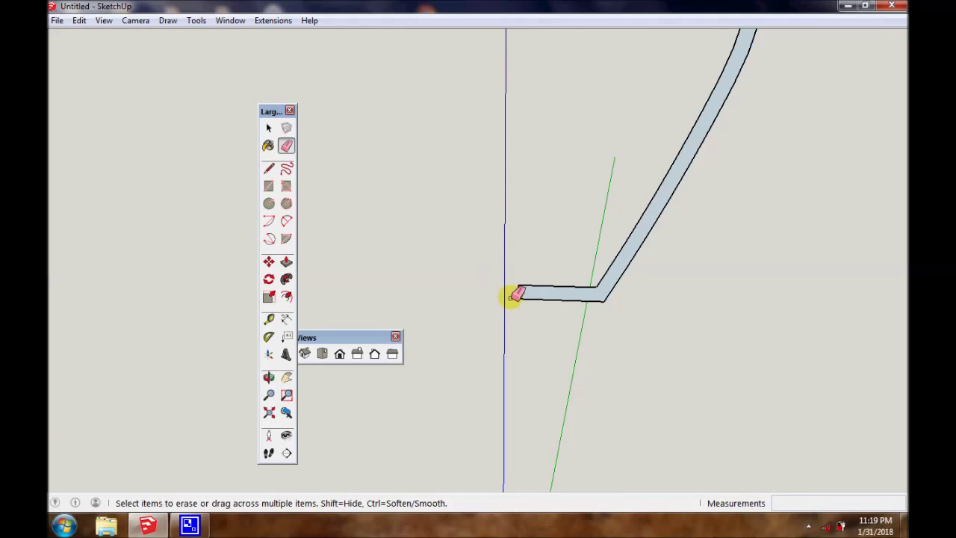
scroll(512, 293, "down", 1)
scroll(513, 294, "down", 2)
scroll(512, 294, "down", 2)
key("space")
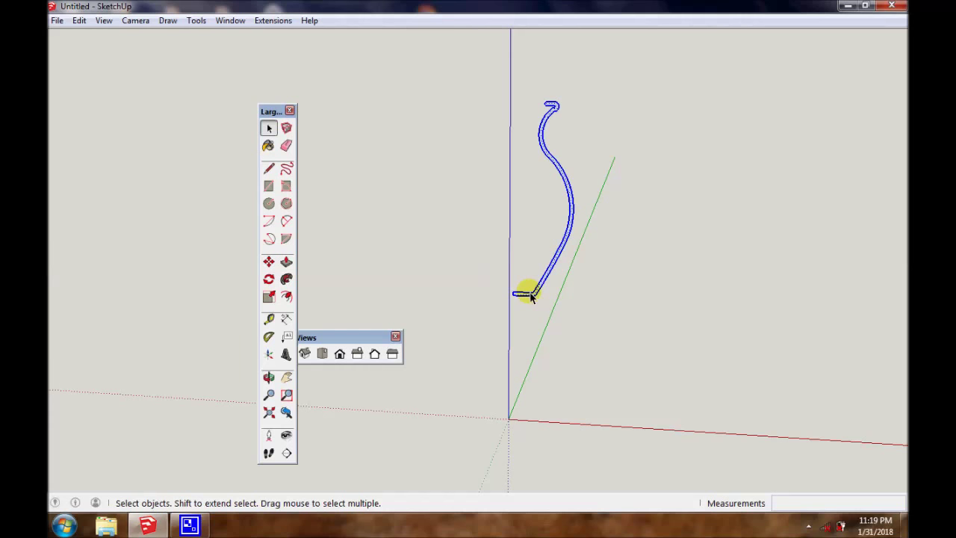
- Move the profile so its bottom corner sits at the axis origin, then centre the view
key("m")
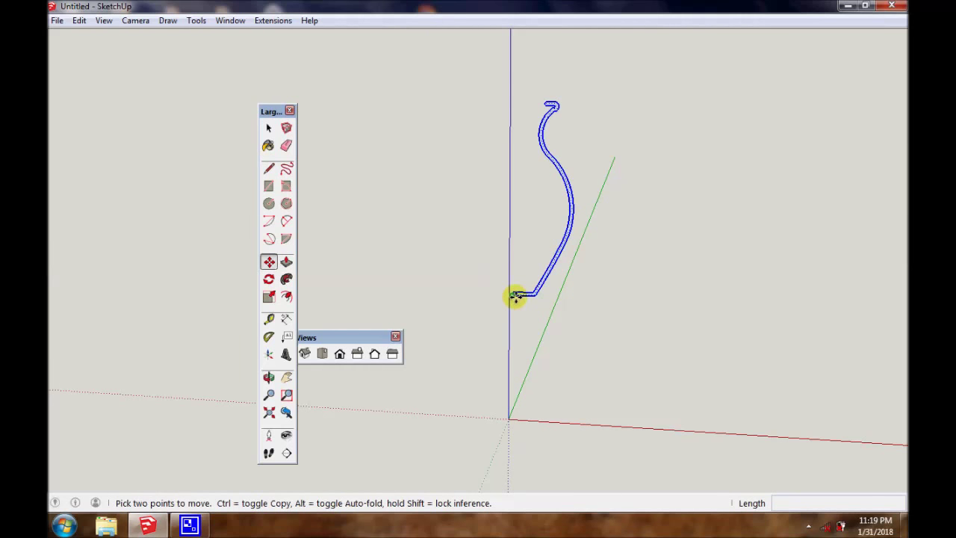
left_click(515, 295)
left_click(510, 415)
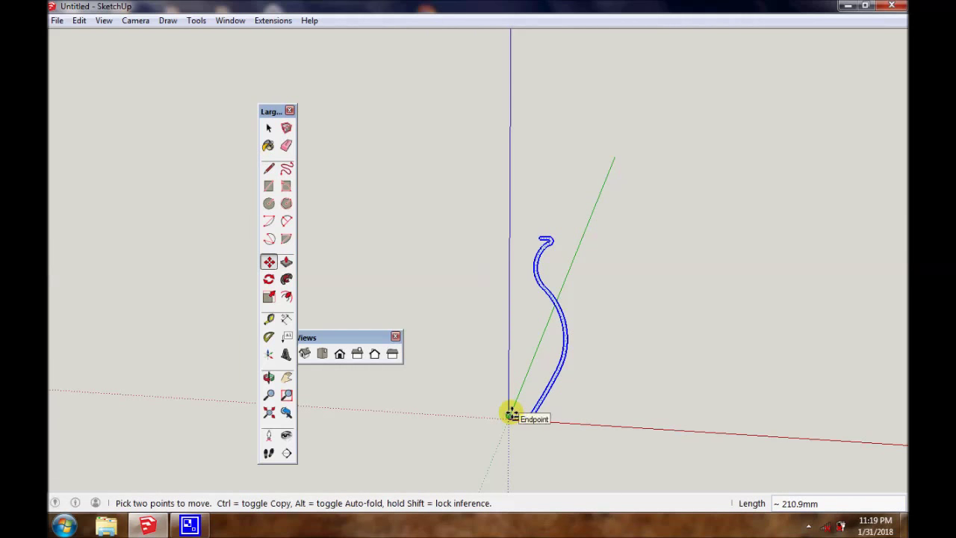
key("h")
left_click_drag(530, 380, 476, 308)
scroll(476, 308, "up", 2)
scroll(475, 308, "up", 2)
scroll(476, 308, "down", 3)
scroll(476, 308, "up", 1)
scroll(476, 308, "up", 1)
scroll(473, 309, "down", 2)
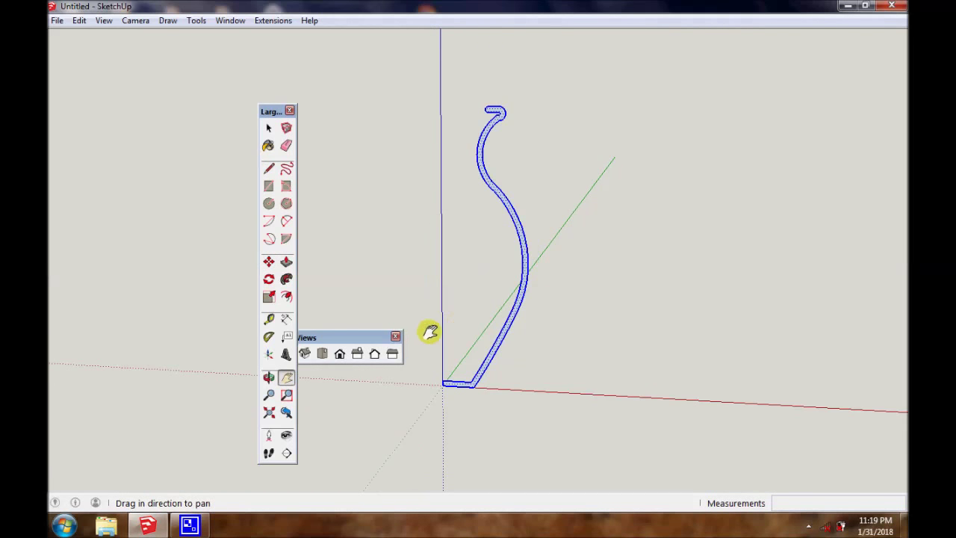
- Check the Top, Front and Iso views, then zoom onto the profile's bottom corner
left_click(312, 358)
left_click(321, 355)
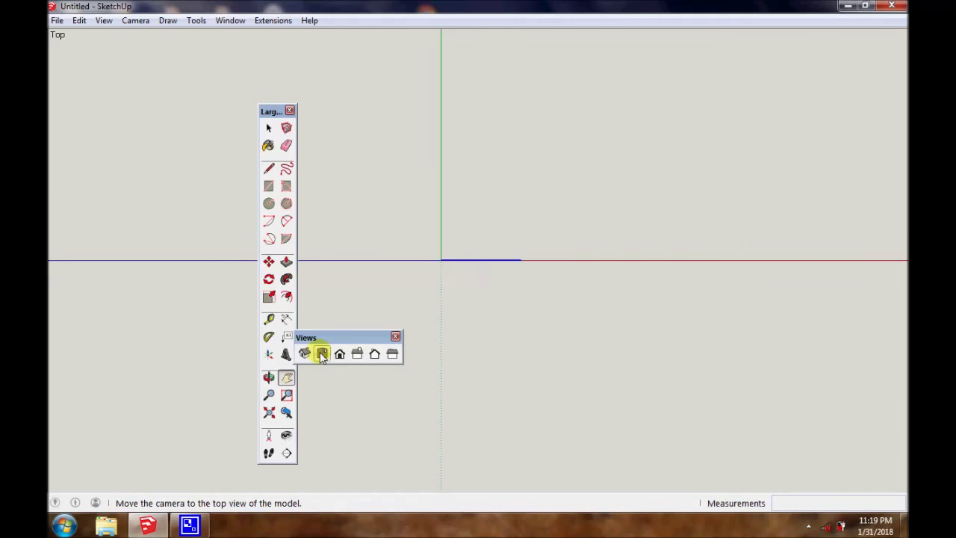
left_click(340, 353)
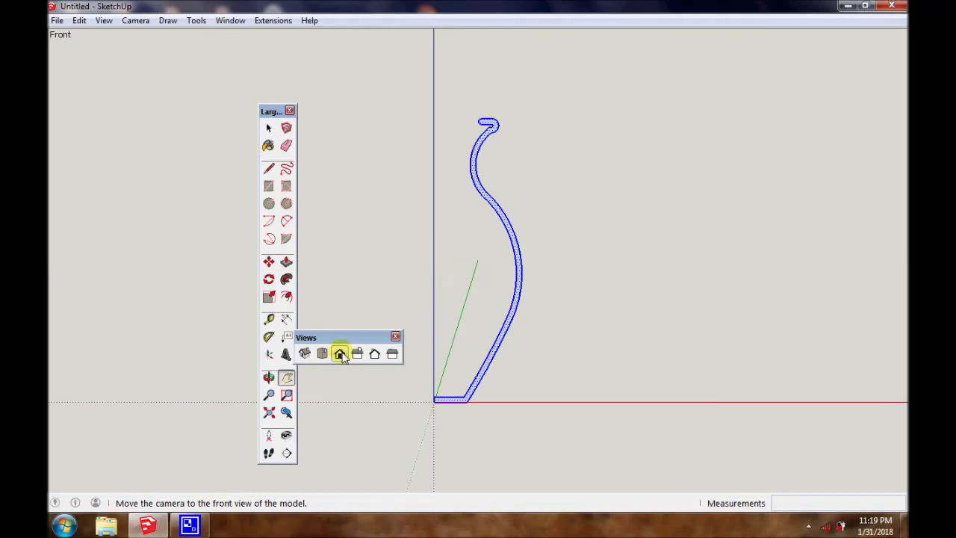
left_click(304, 353)
left_click_drag(576, 379, 519, 381)
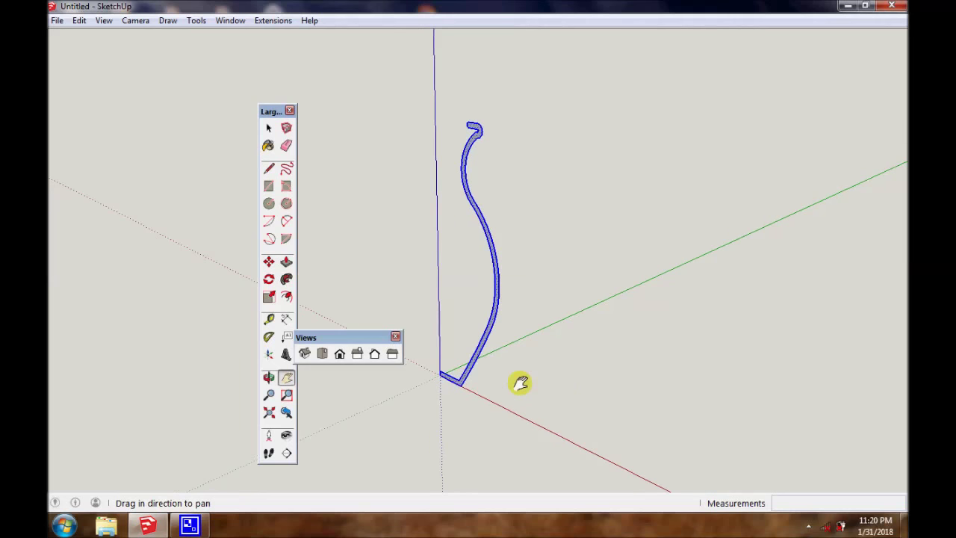
scroll(520, 382, "up", 2)
mouse_move(473, 345)
left_mouse_down()
mouse_move(516, 346)
mouse_move(512, 304)
left_mouse_up()
scroll(507, 346, "up", 2)
scroll(512, 304, "up", 2)
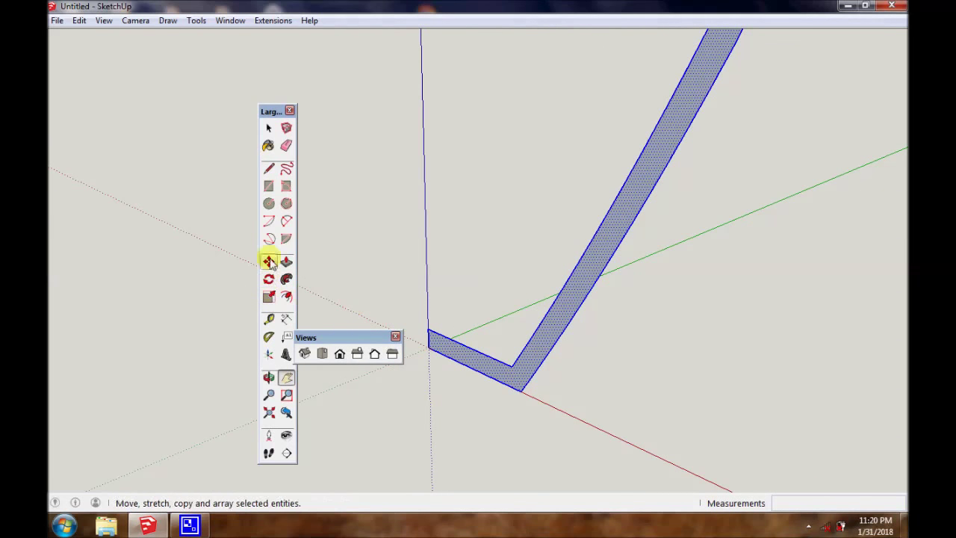
- Draw a small circle on the ground centred at the profile's bottom corner on the axis
left_click(268, 203)
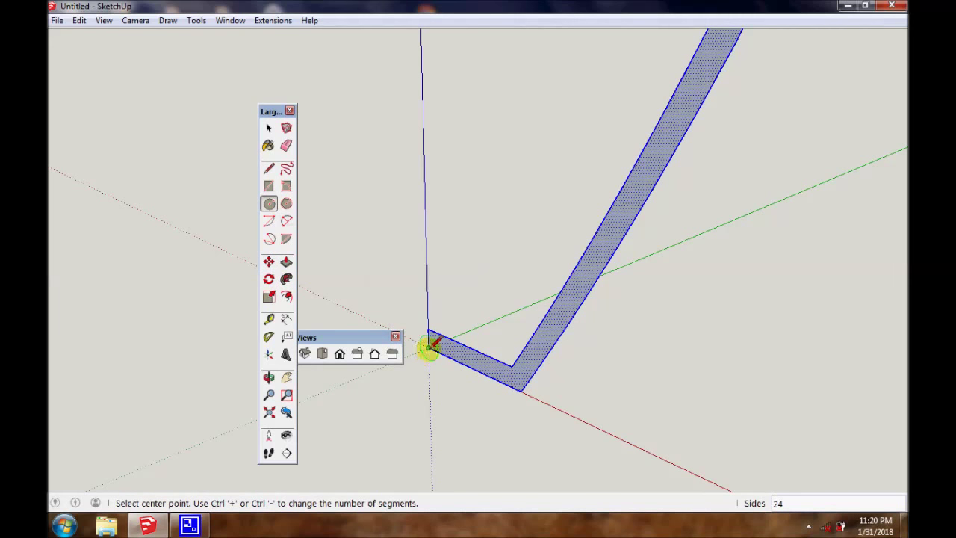
left_click(428, 347)
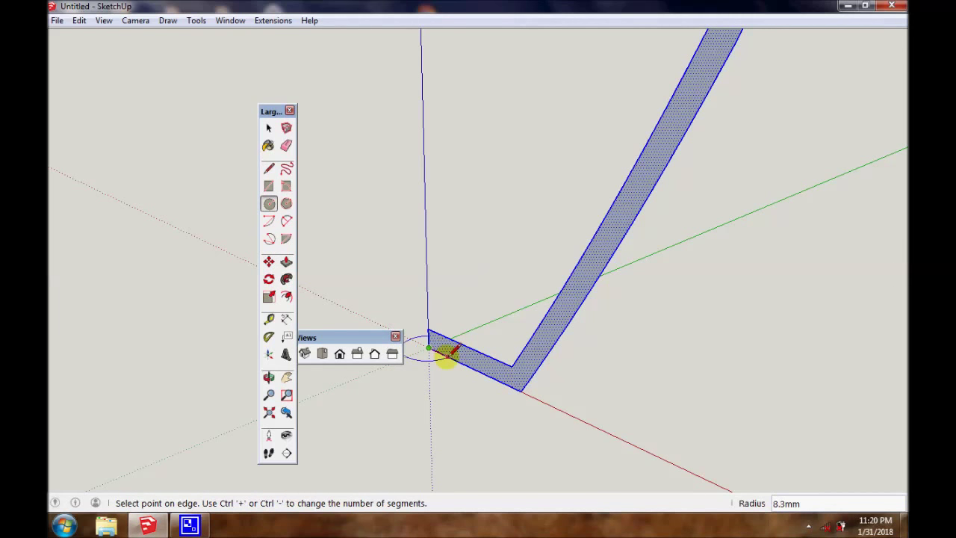
left_click(465, 366)
middle_click_drag(466, 366, 469, 364)
key("space")
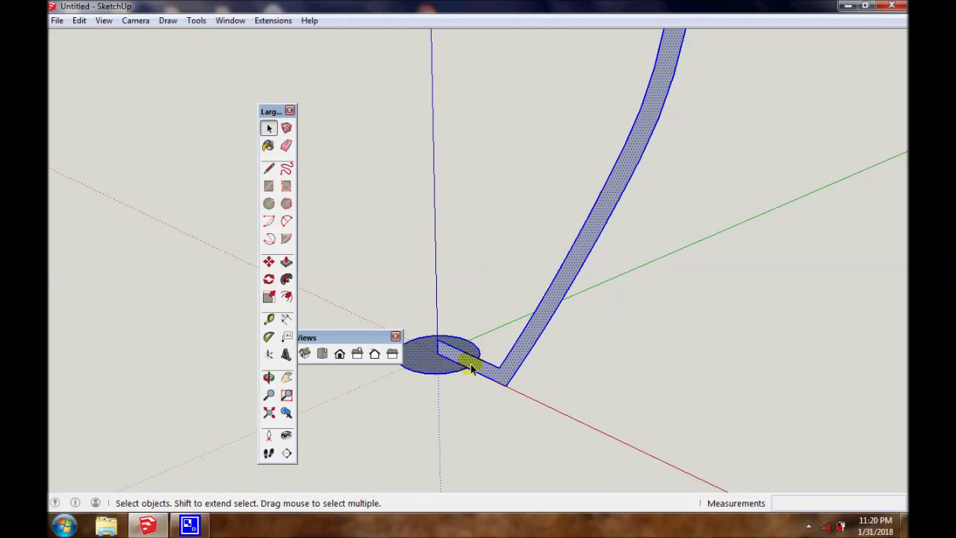
left_click(286, 279)
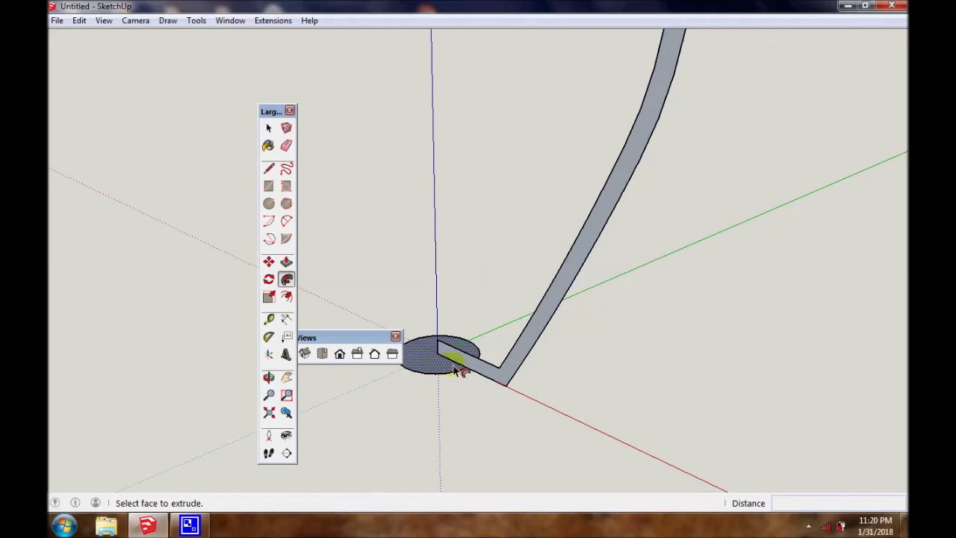
- Sweep the profile around the circle with Follow Me, then orbit and pan to frame the vase
left_click_drag(448, 352, 484, 396)
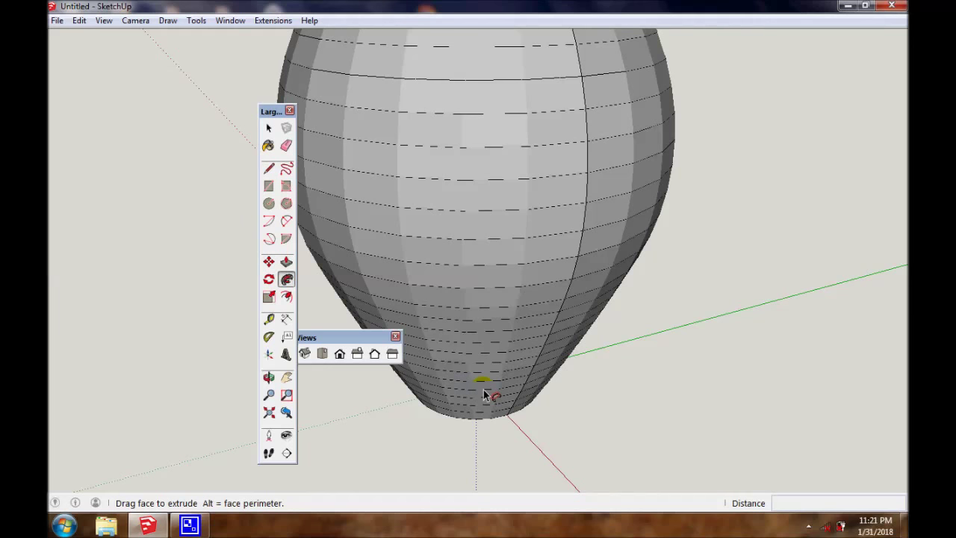
scroll(568, 303, "down", 3)
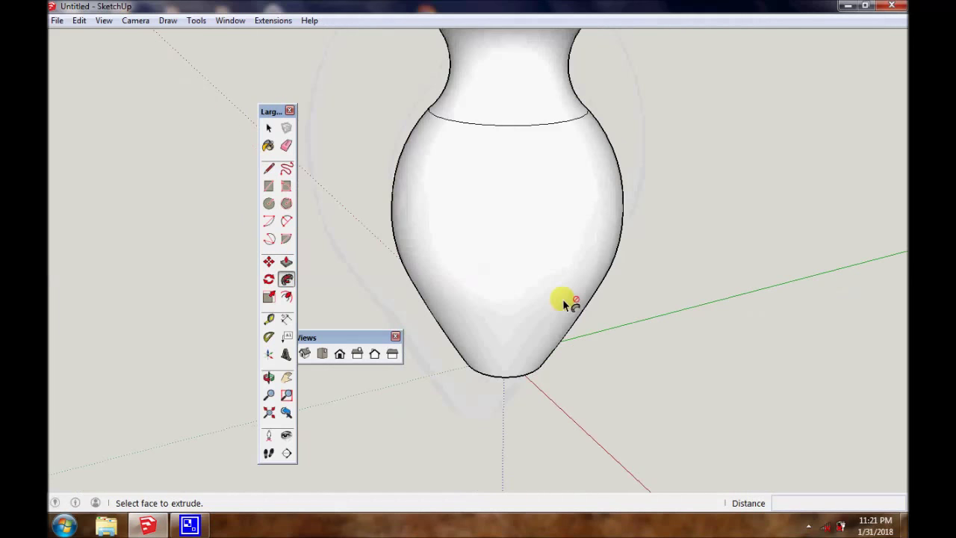
scroll(564, 302, "down", 2)
key("o")
mouse_move(546, 221)
left_mouse_down()
mouse_move(515, 271)
mouse_move(642, 306)
mouse_move(572, 292)
left_mouse_up()
scroll(575, 293, "up", 3)
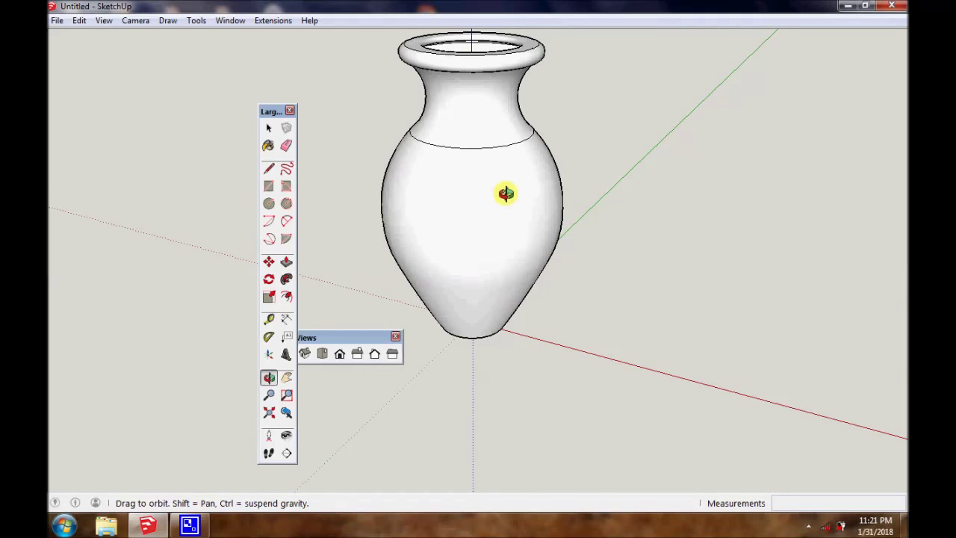
key("h")
left_click_drag(503, 159, 488, 295)
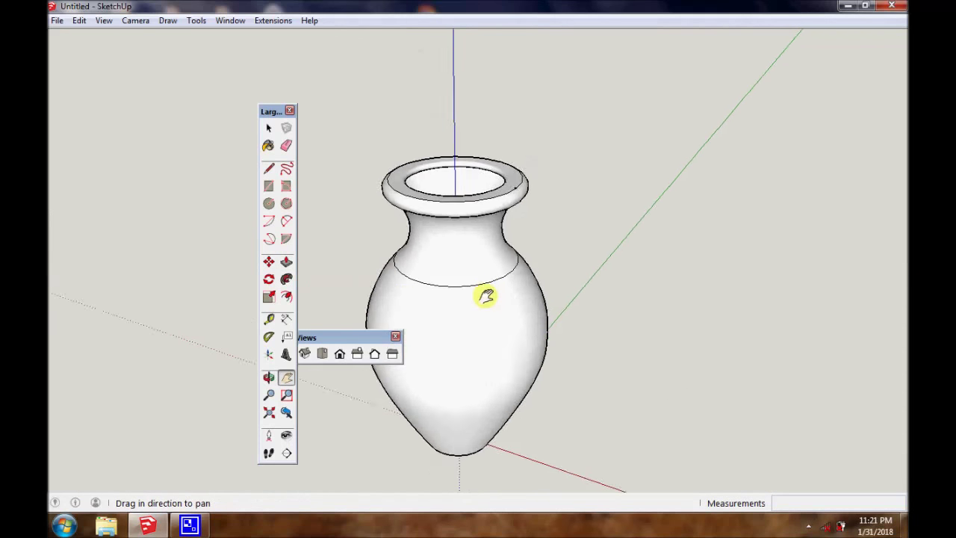
- Review the vase from Iso, Top, Front, Back and Left views, then activate Paint Bucket
left_click(305, 354)
left_click(322, 354)
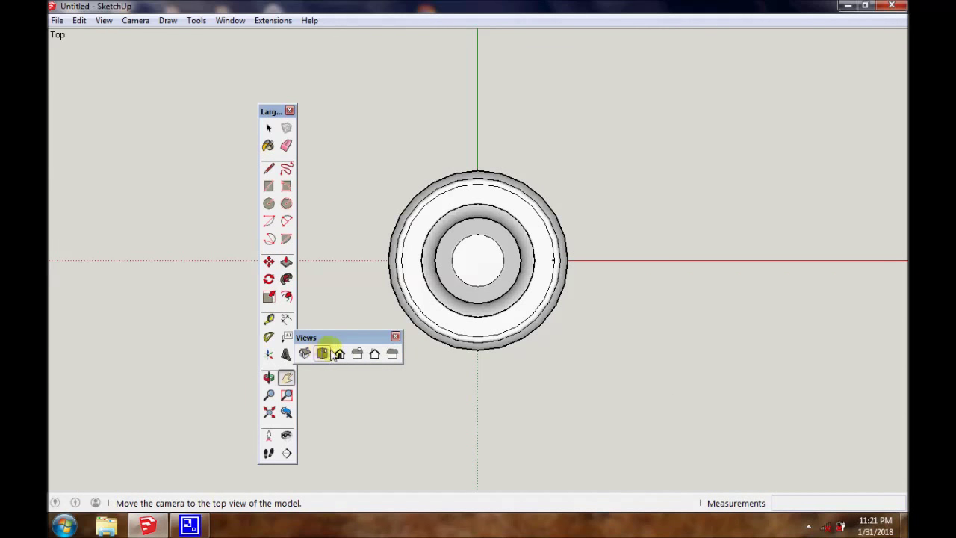
left_click(339, 354)
left_click(373, 354)
left_click(392, 354)
left_click(321, 354)
left_click(307, 354)
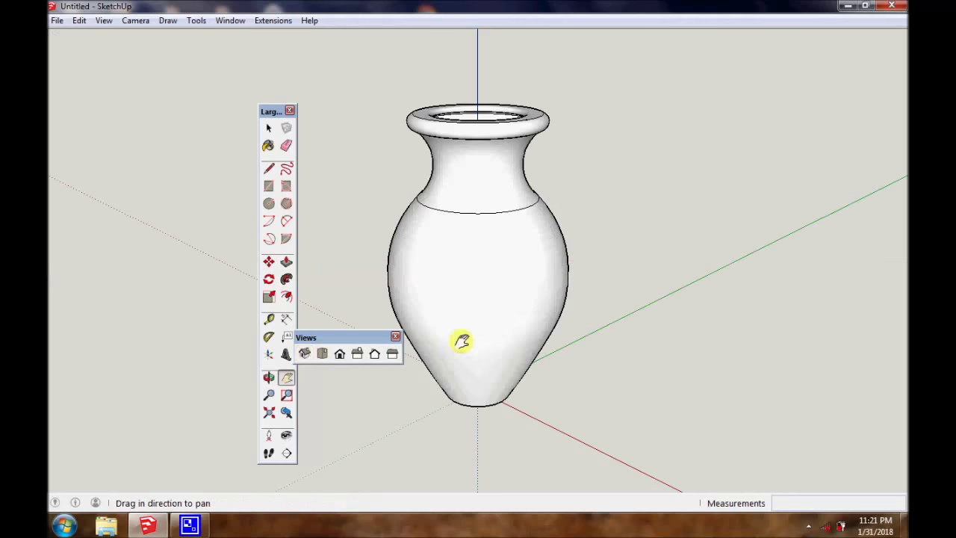
key("o")
left_click_drag(471, 304, 586, 271)
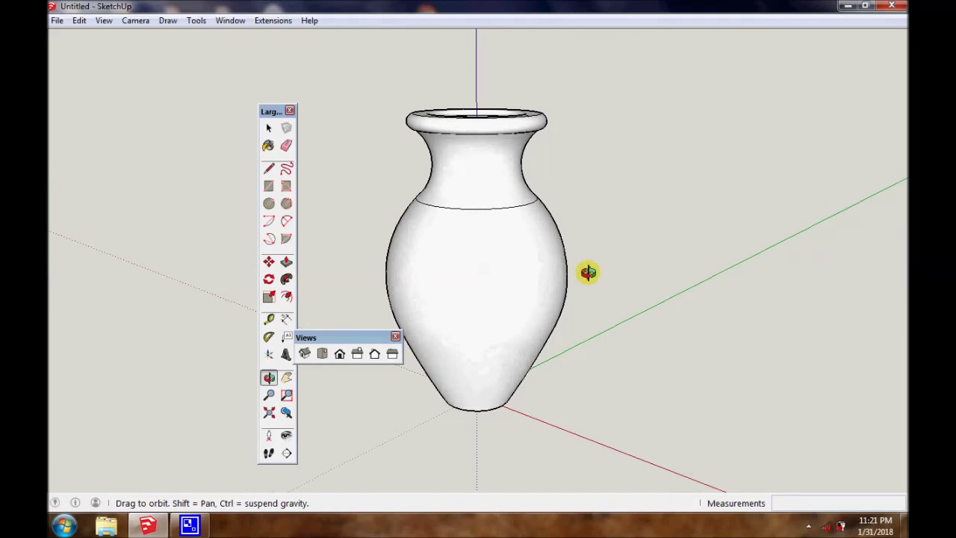
key("b")
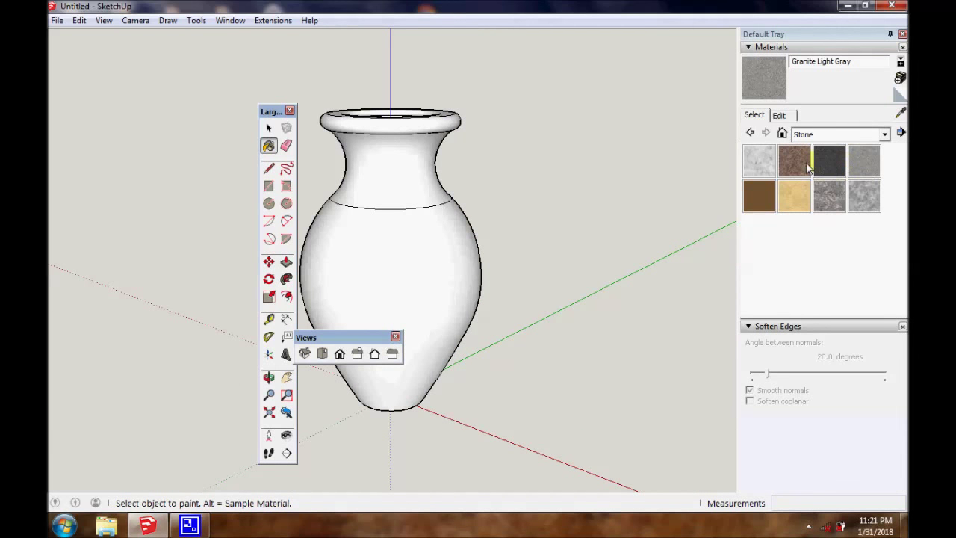
- Select the whole vase and paint it with the Granite Light Gray stone material
left_click(859, 198)
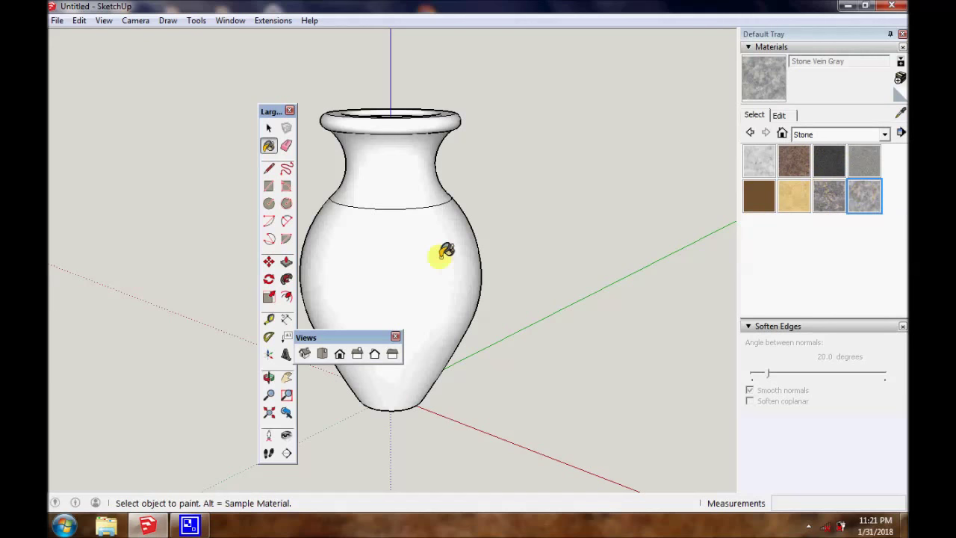
left_click(440, 254)
key("ctrl+a")
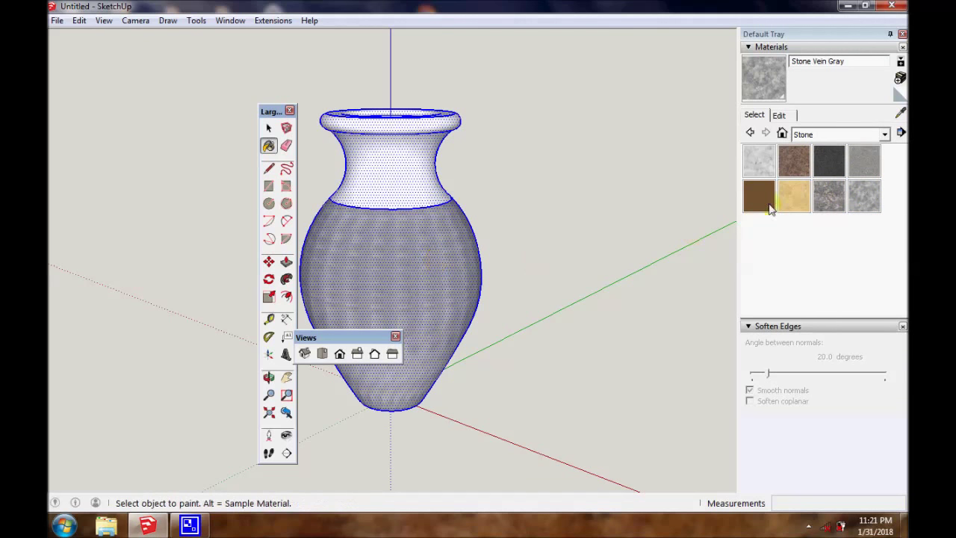
left_click(873, 158)
left_click(380, 212)
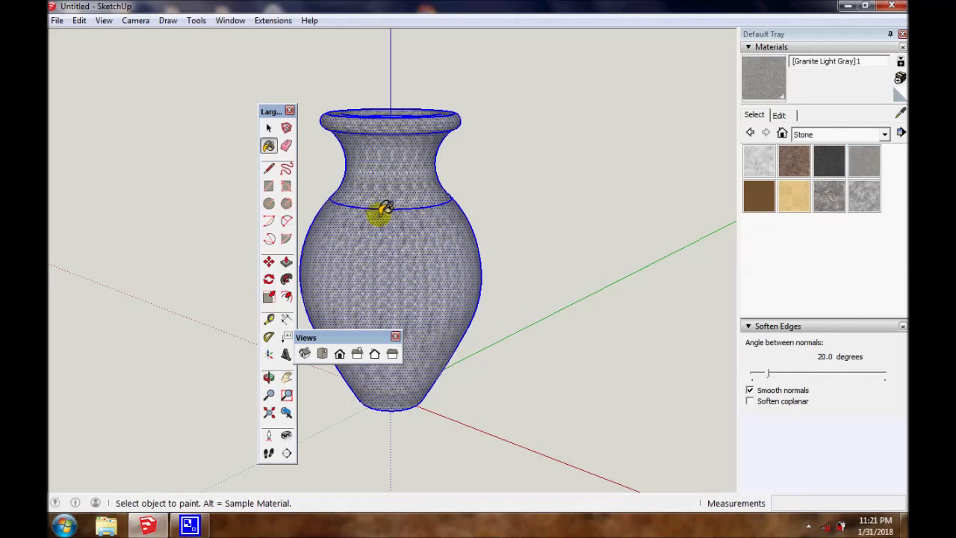
- Set the granite texture width to 34.8mm and deselect the vase
left_click(783, 118)
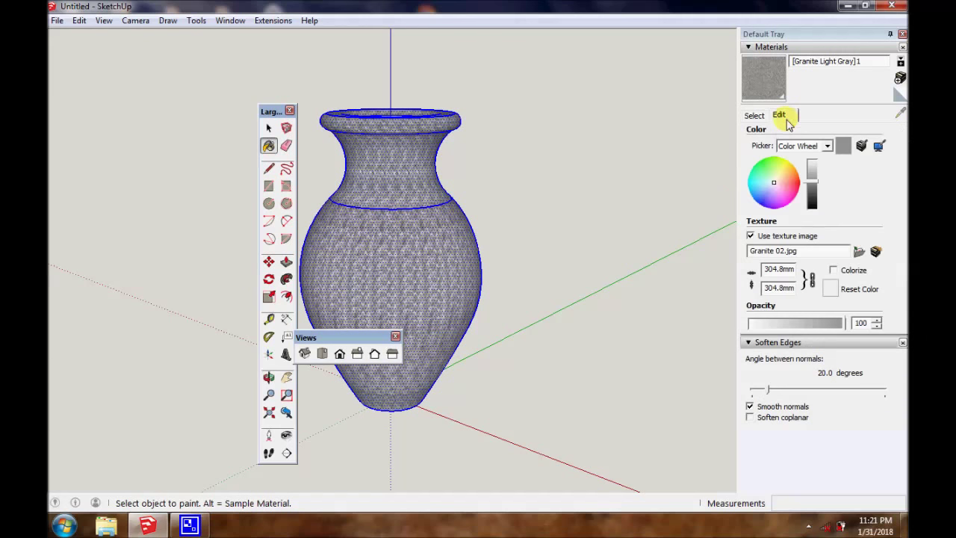
left_click(772, 266)
key("BackSpace")
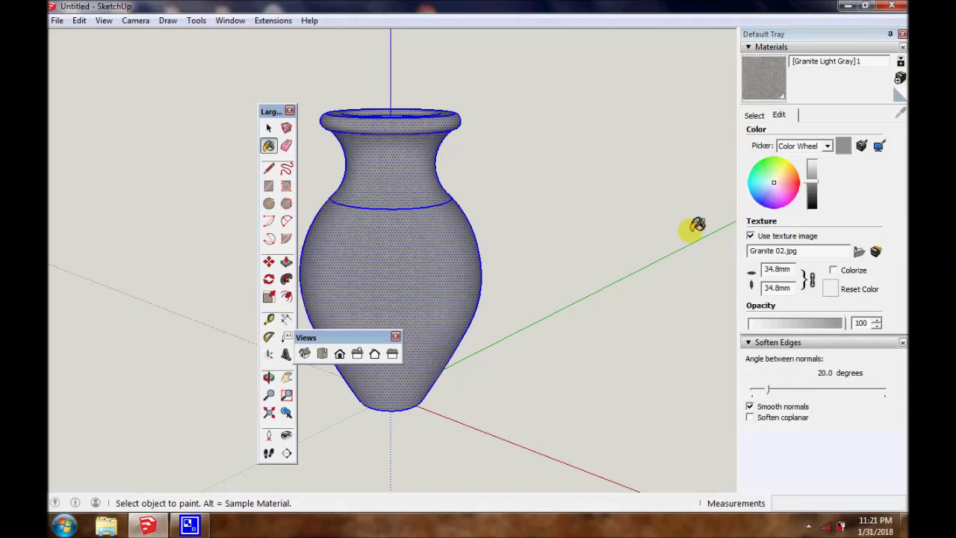
key("space")
left_click(619, 233)
scroll(560, 237, "up", 2)
scroll(558, 237, "up", 2)
scroll(558, 236, "down", 3)
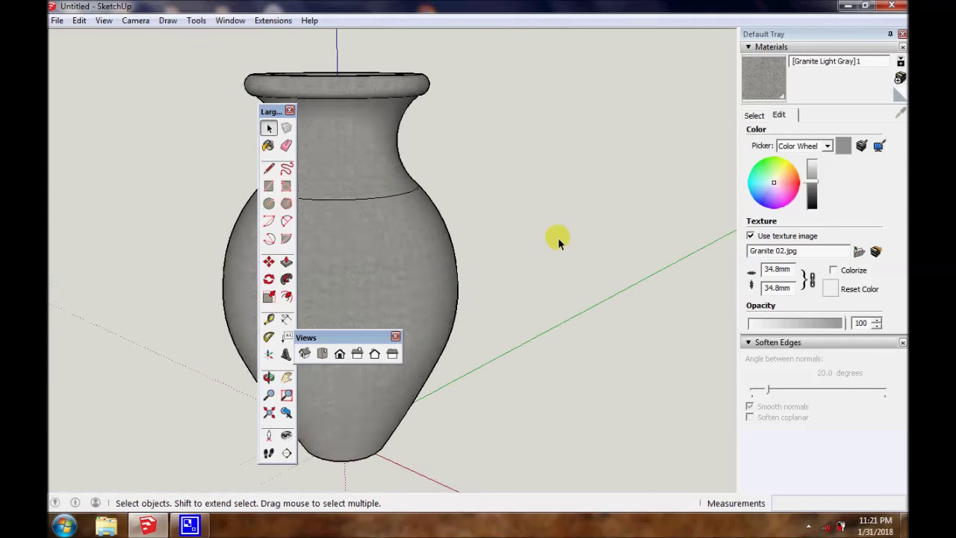
scroll(558, 238, "down", 2)
key("h")
mouse_move(512, 239)
left_mouse_down()
mouse_move(465, 323)
mouse_move(521, 187)
mouse_move(559, 239)
mouse_move(546, 149)
mouse_move(520, 250)
mouse_move(566, 230)
mouse_move(405, 271)
mouse_move(552, 279)
mouse_move(614, 223)
left_mouse_up()
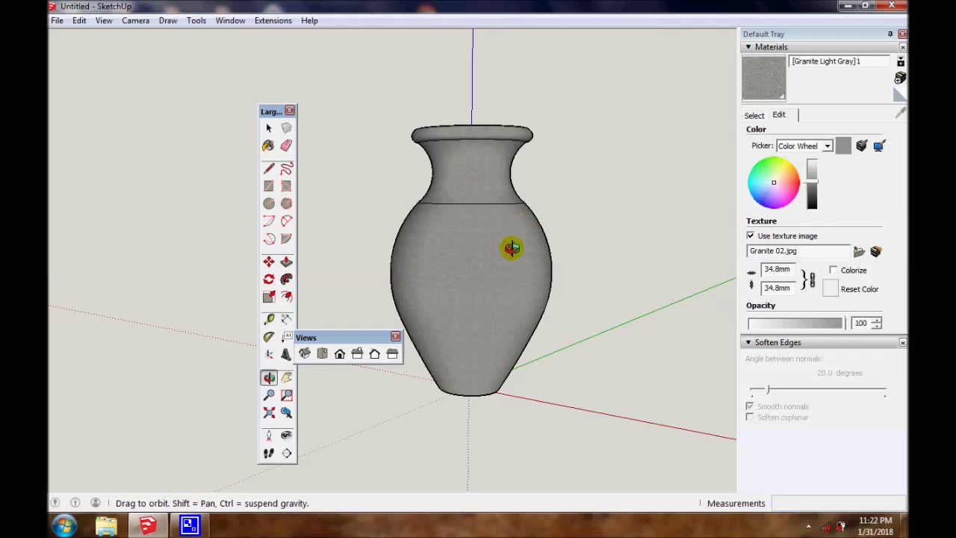
left_click_drag(512, 248, 375, 335)
left_click(304, 355)
mouse_move(518, 264)
left_mouse_down()
mouse_move(412, 448)
mouse_move(412, 335)
mouse_move(544, 274)
mouse_move(525, 264)
mouse_move(391, 268)
left_mouse_up()
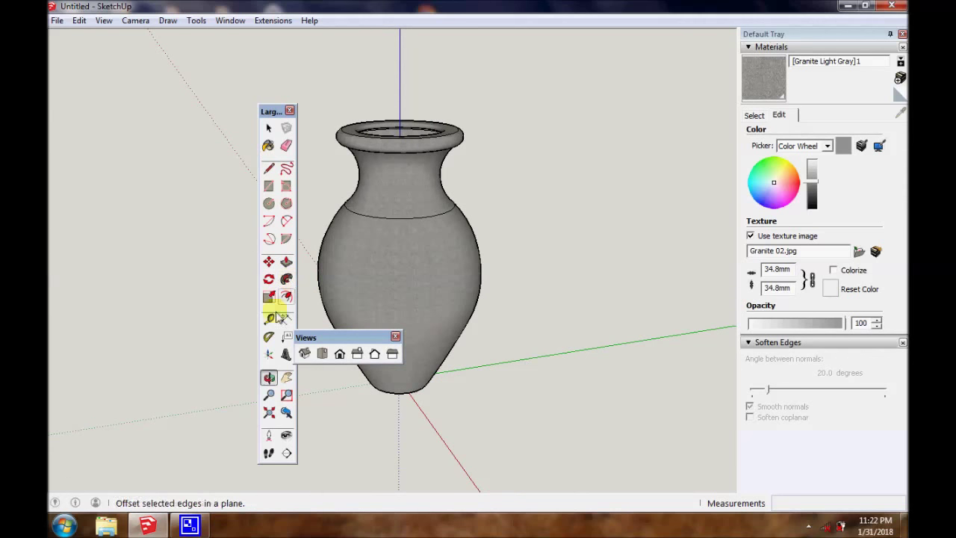
left_click(806, 526)
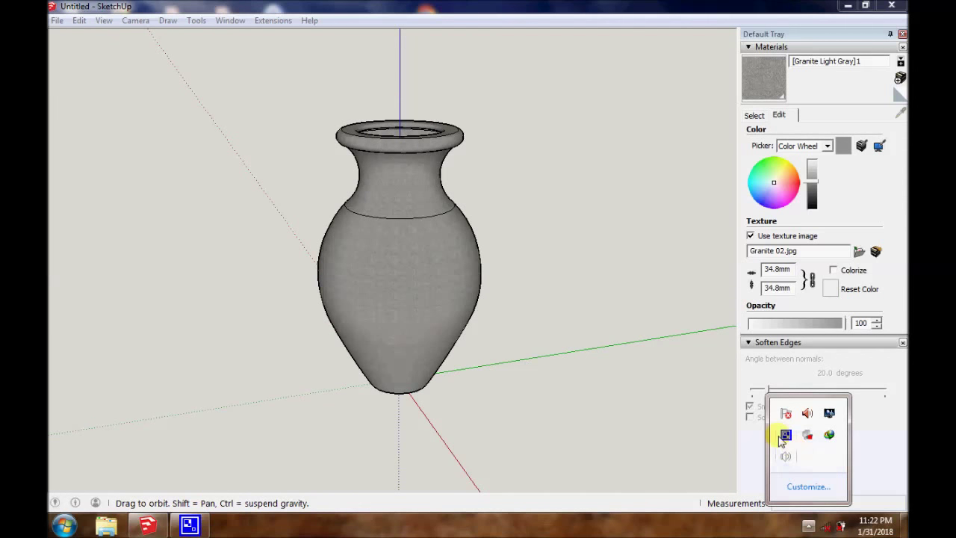